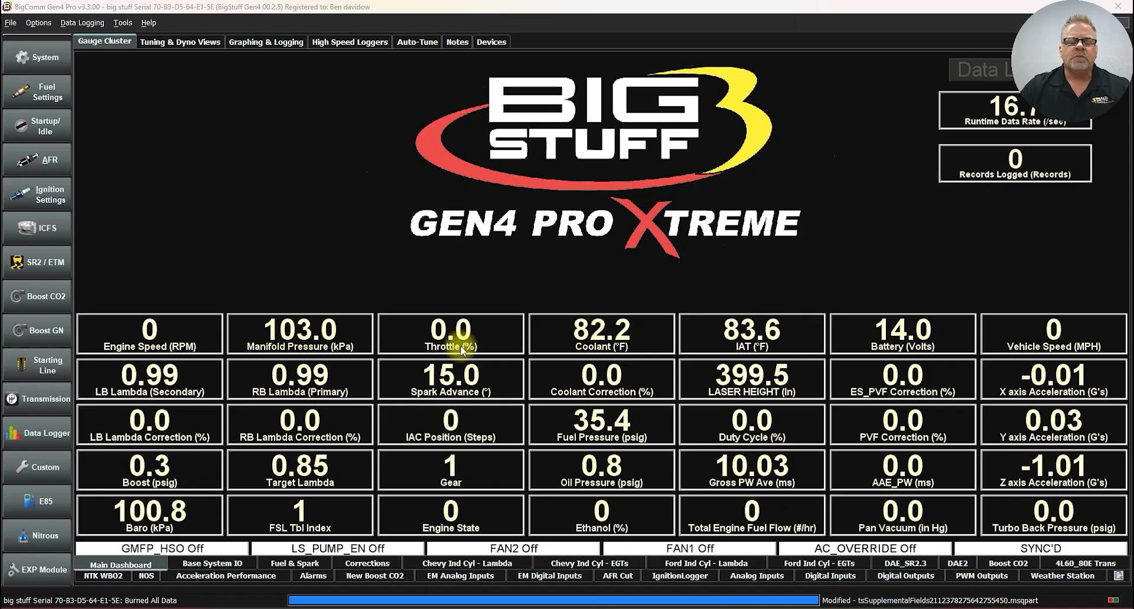
Open the Operating Configuration settings and reposition the window so all its parameter groups stay in view
left_click(34, 59)
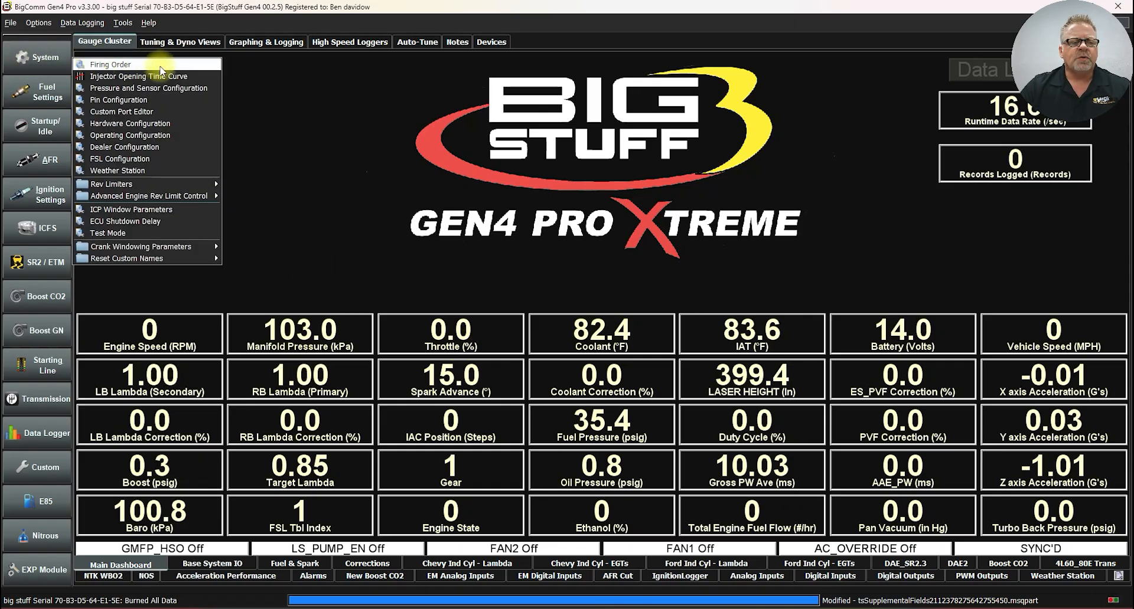
left_click(156, 135)
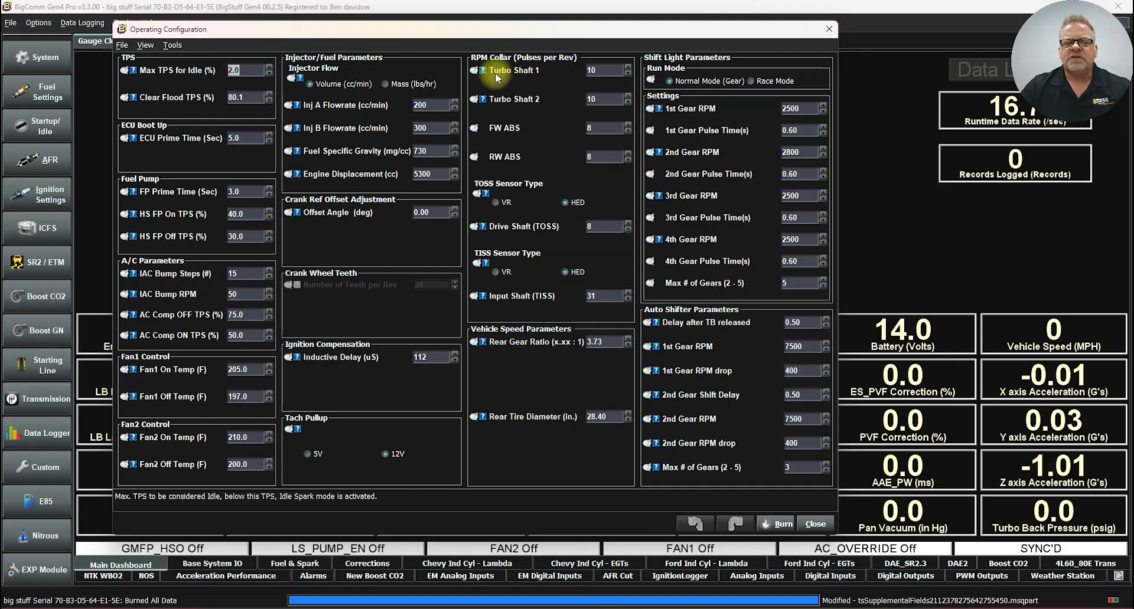
left_click_drag(440, 31, 505, 38)
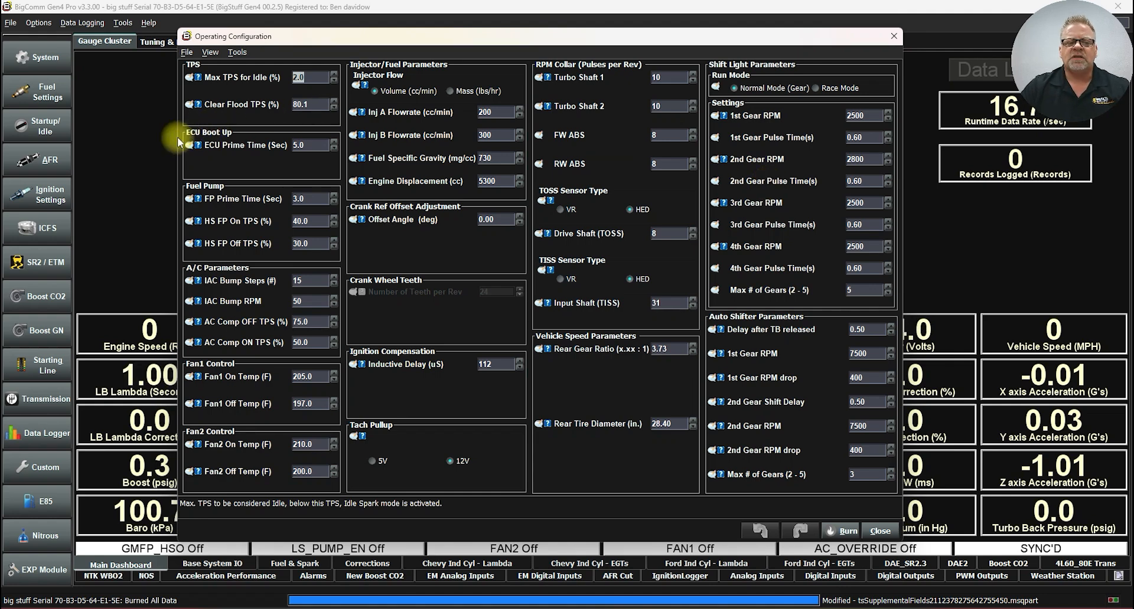
mouse_move(177, 137)
left_mouse_down()
mouse_move(205, 136)
mouse_move(173, 136)
left_mouse_up()
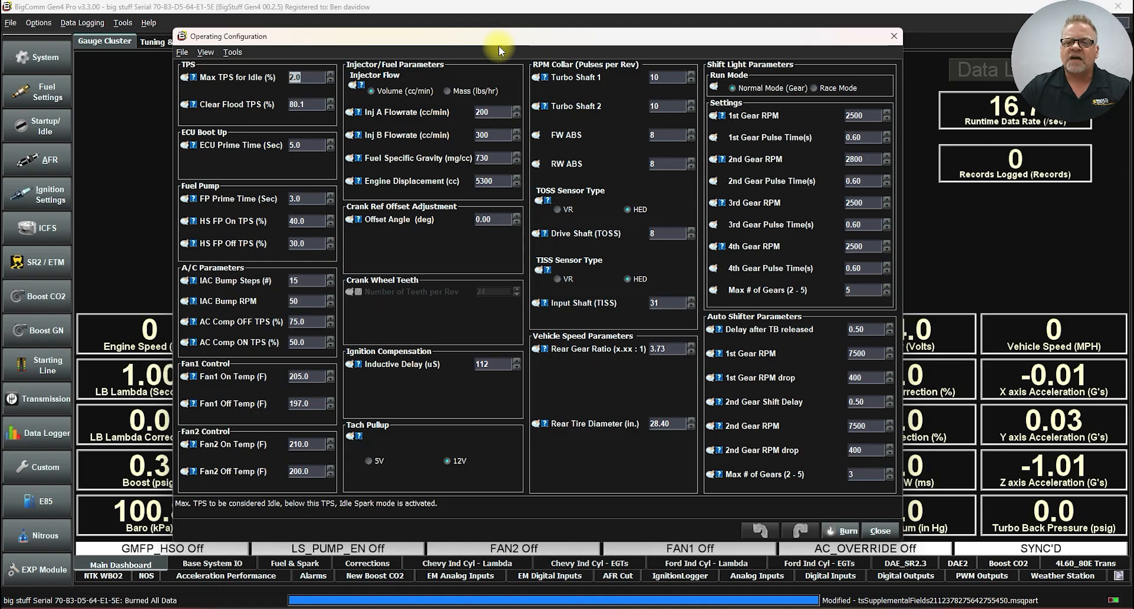
Open the FSL Configuration and switch the FSL index mode to Gear_RPM to review the gear-based RPM settings
left_click(17, 58)
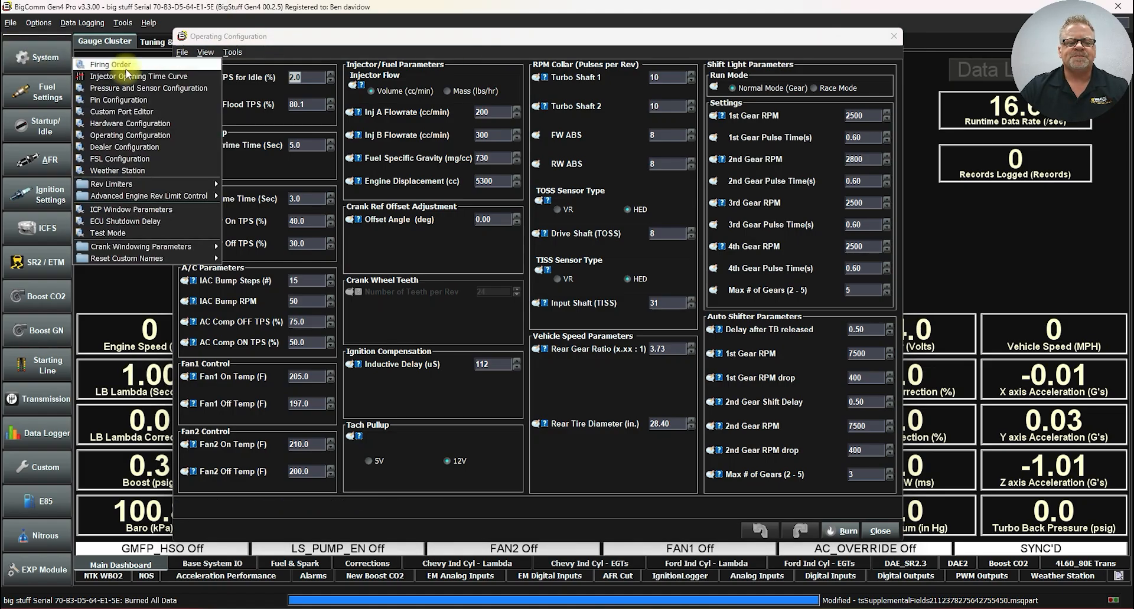
left_click(124, 160)
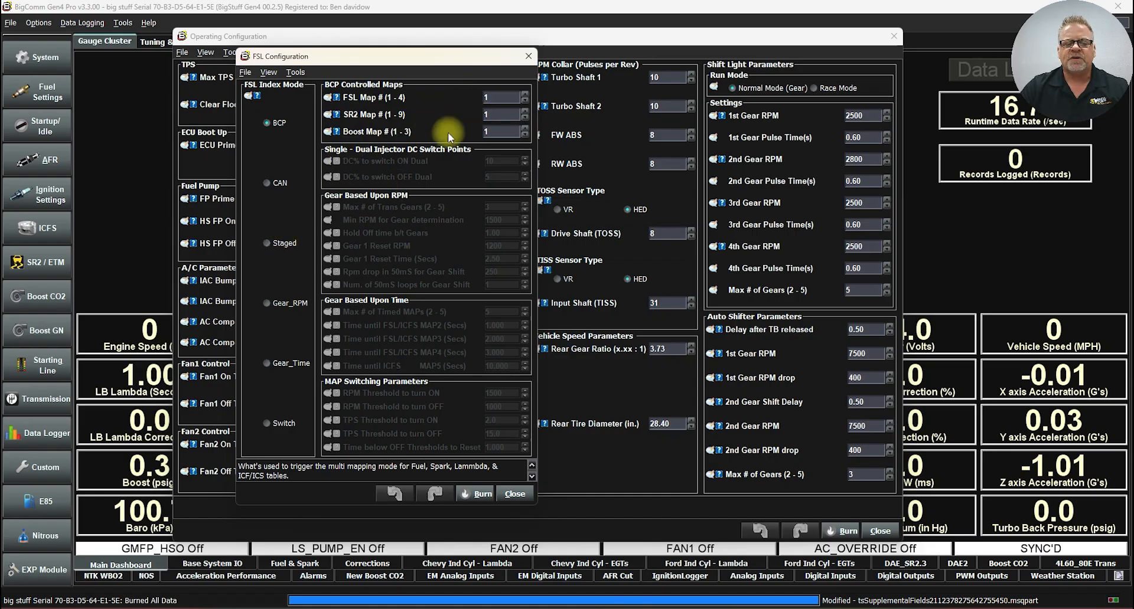
left_click(272, 304)
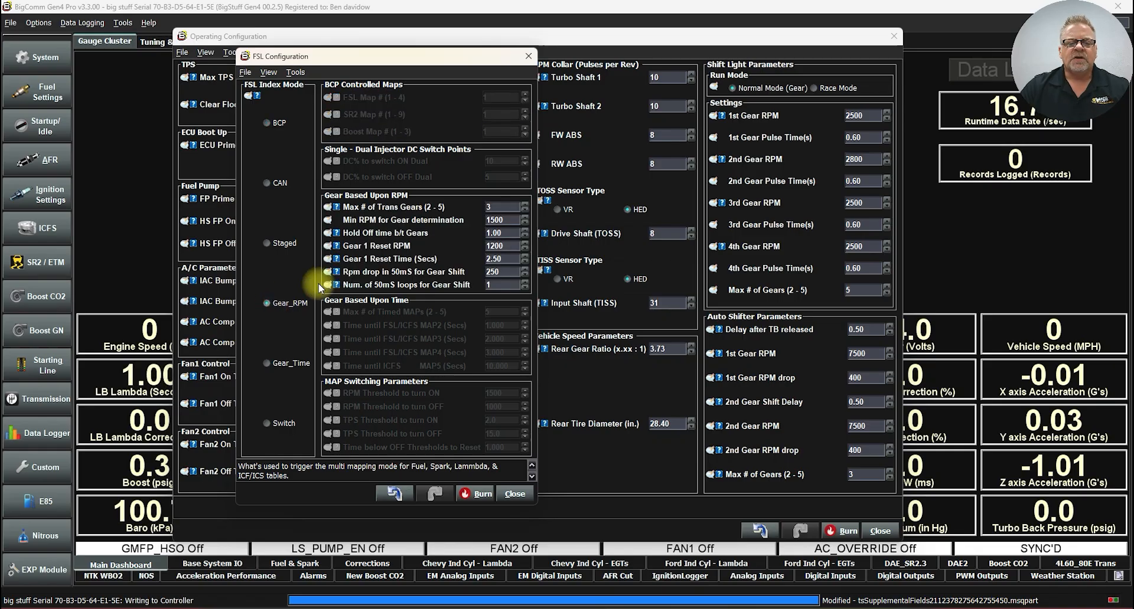
left_click(506, 208)
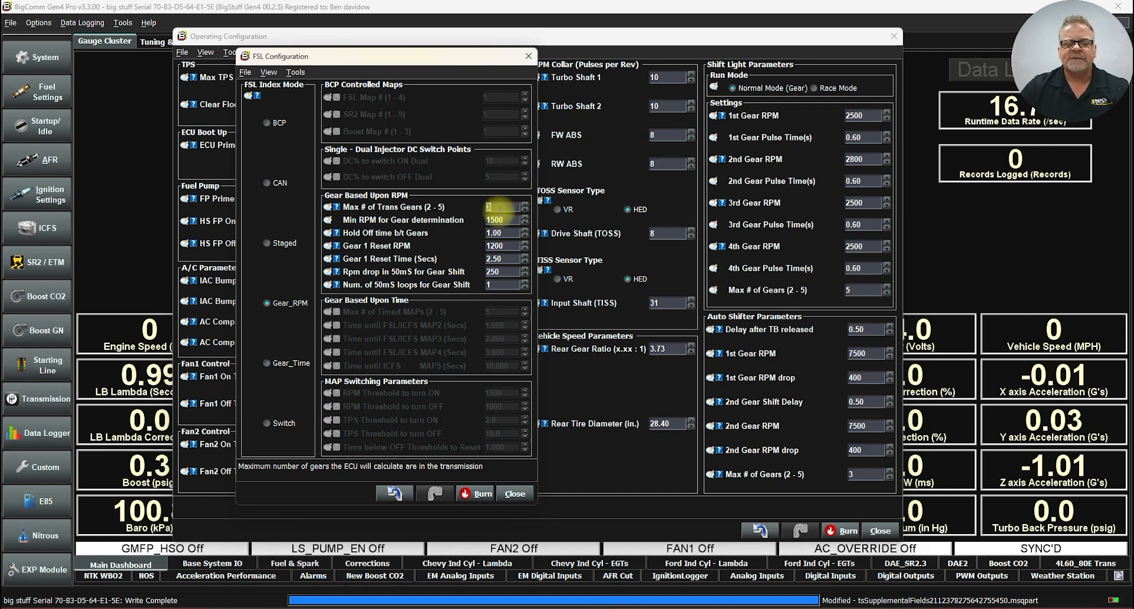
left_click(507, 271)
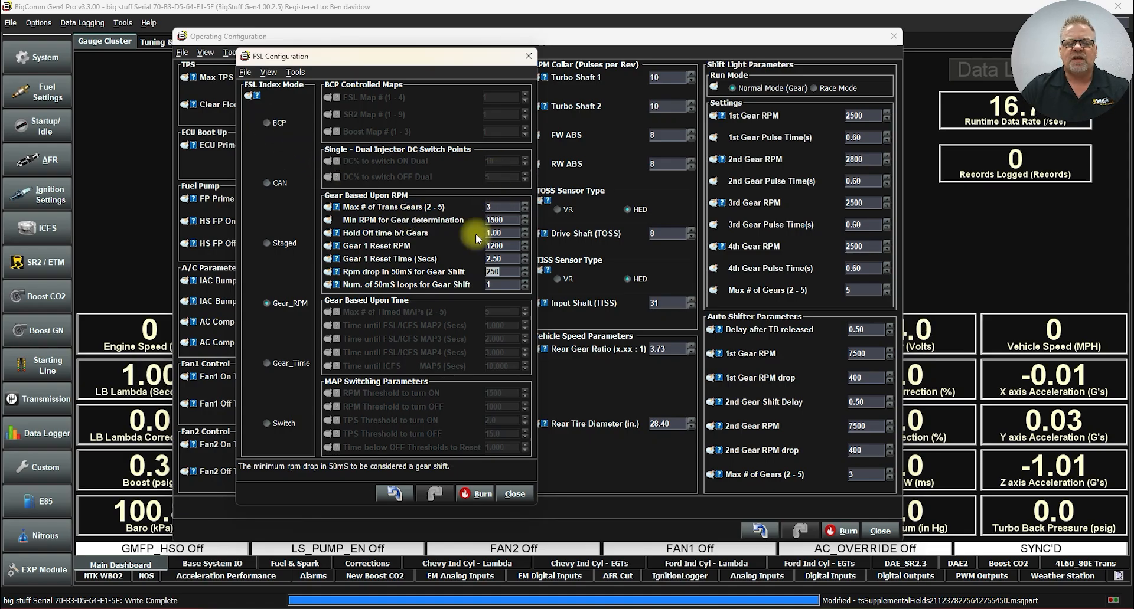
left_click(27, 89)
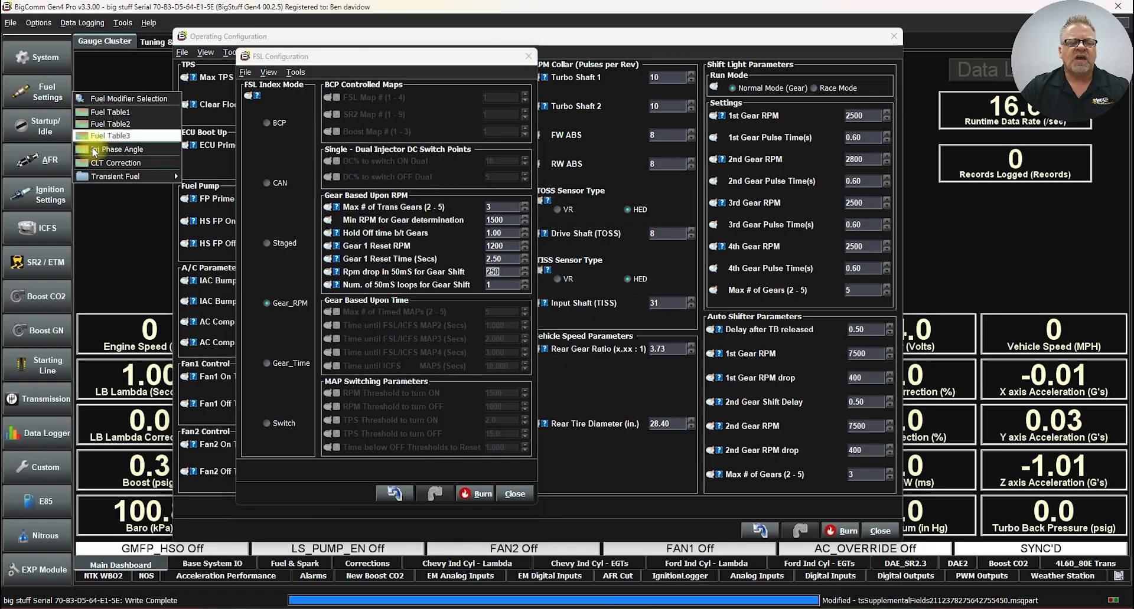
mouse_move(47, 200)
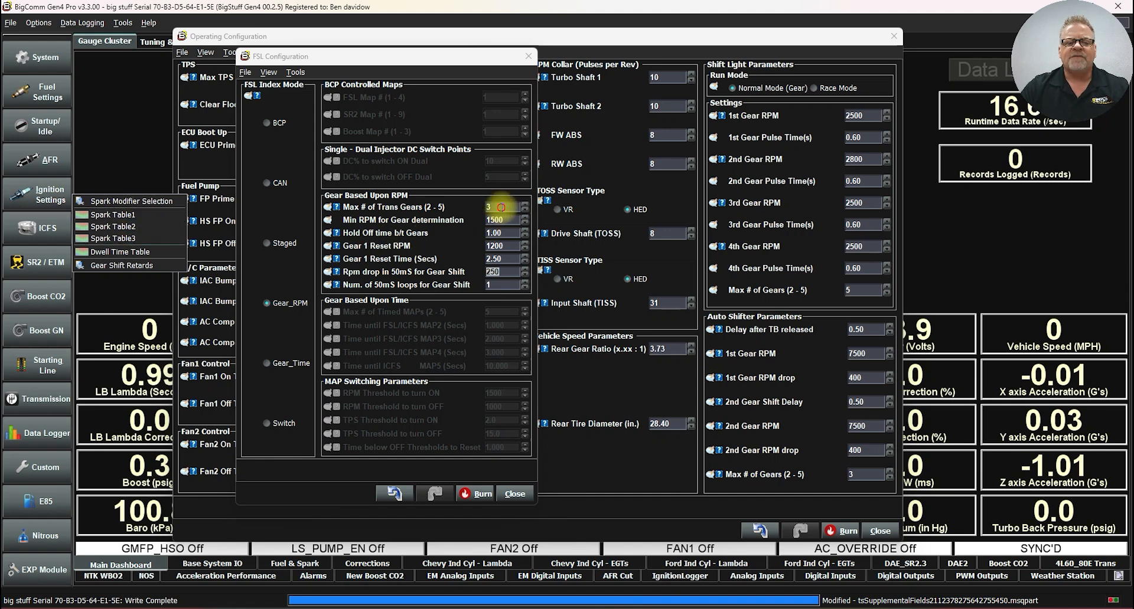
left_click(502, 206)
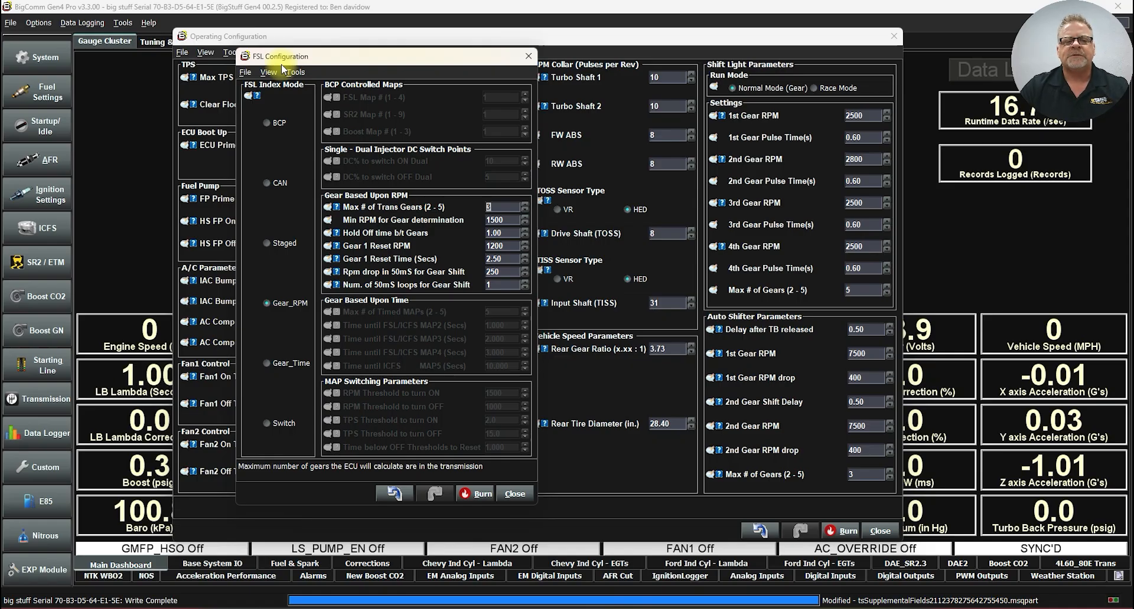
Return the FSL index mode to BCP, burn the setting to the controller and close the FSL Configuration
left_click(267, 123)
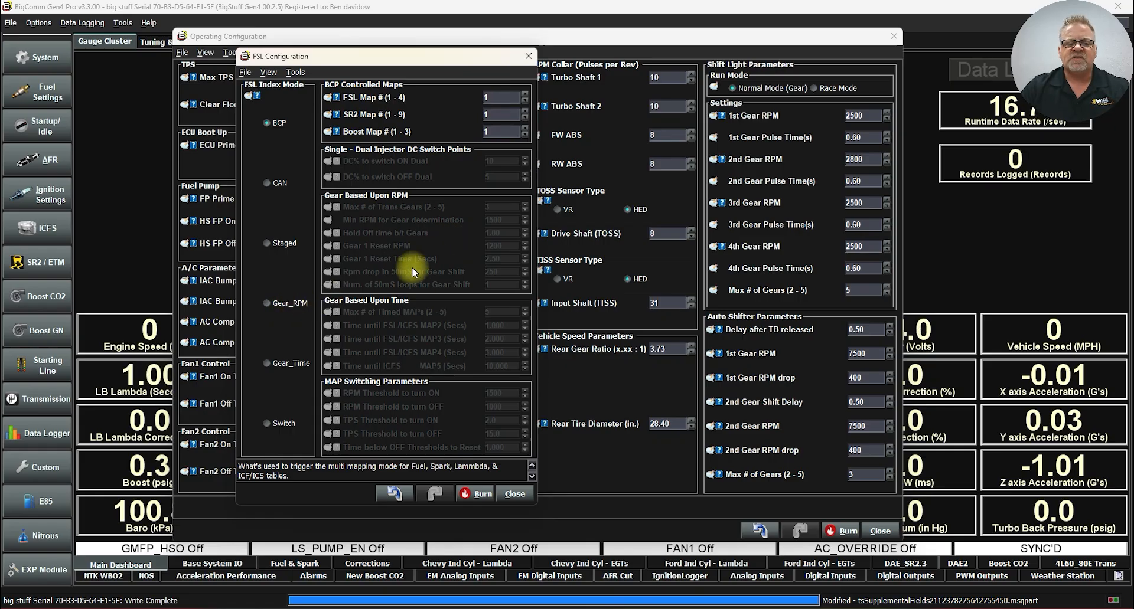
left_click(475, 492)
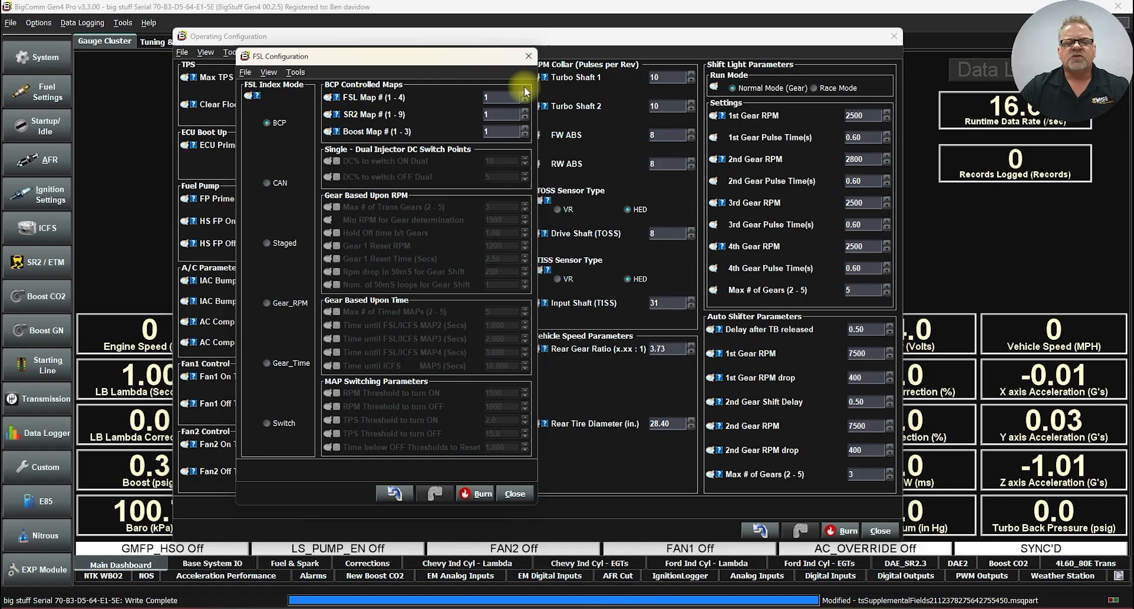
left_click(529, 57)
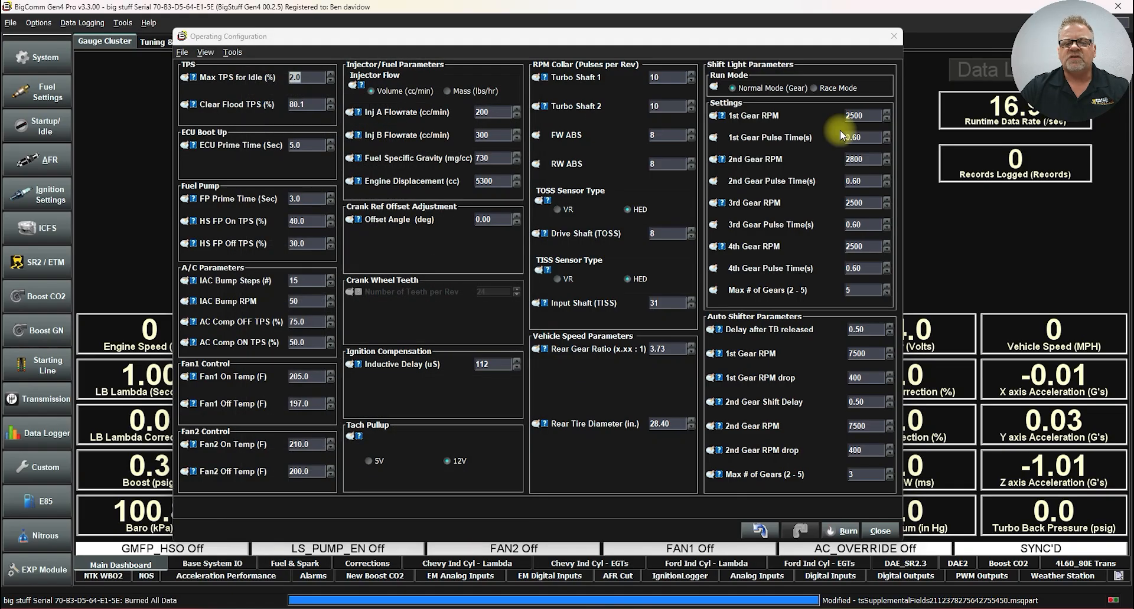
Review the 1st and 2nd gear shift light settings and set the shift light's Max # of Gears to 3
left_click(874, 115)
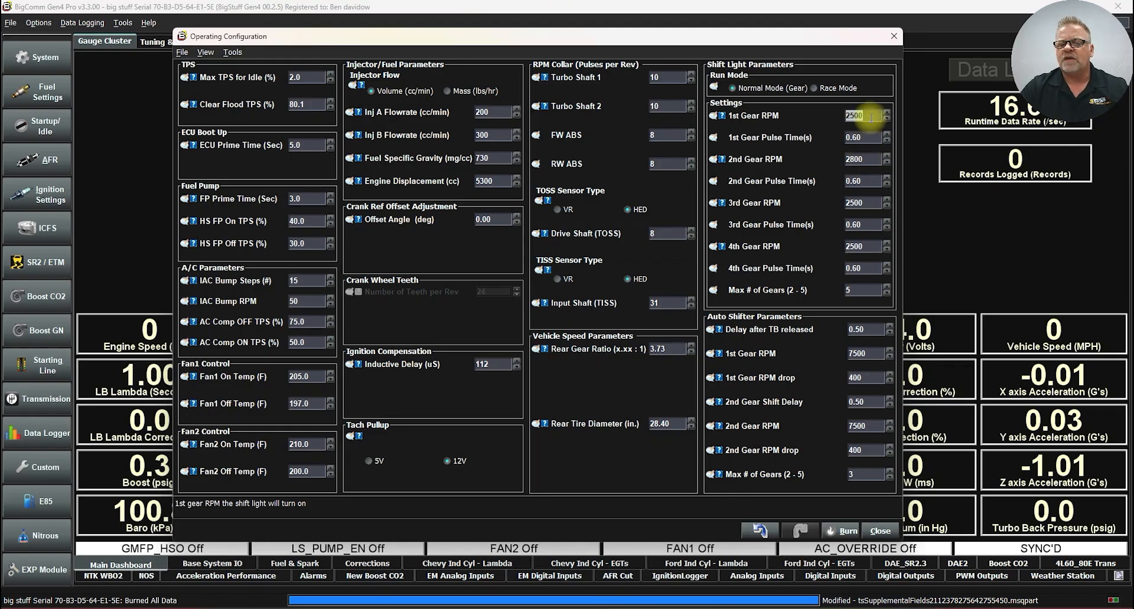
left_click(861, 137)
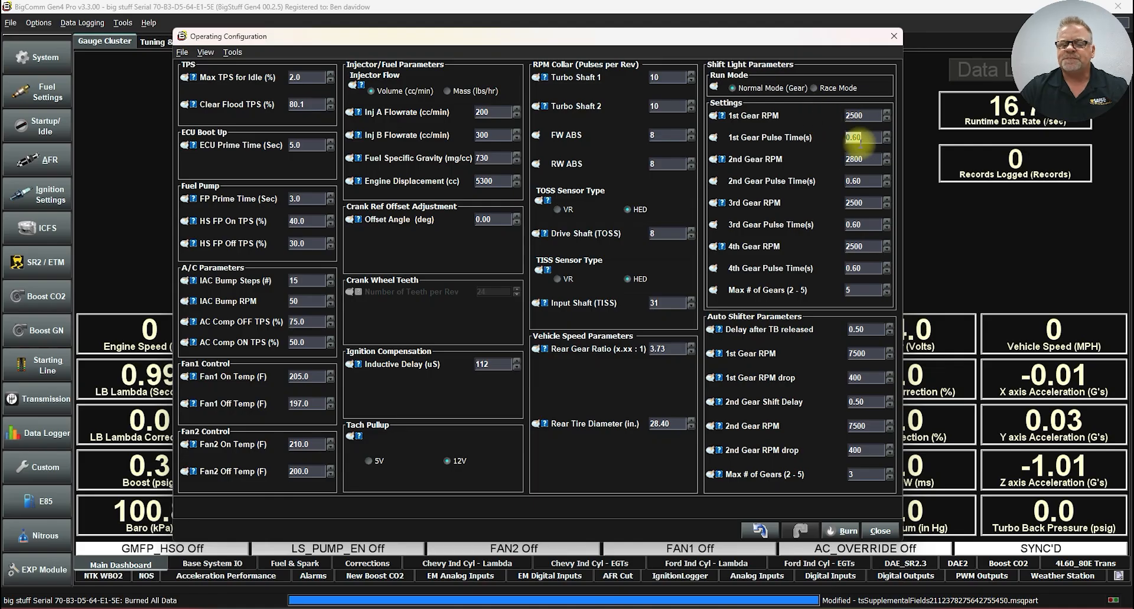
left_click(856, 159)
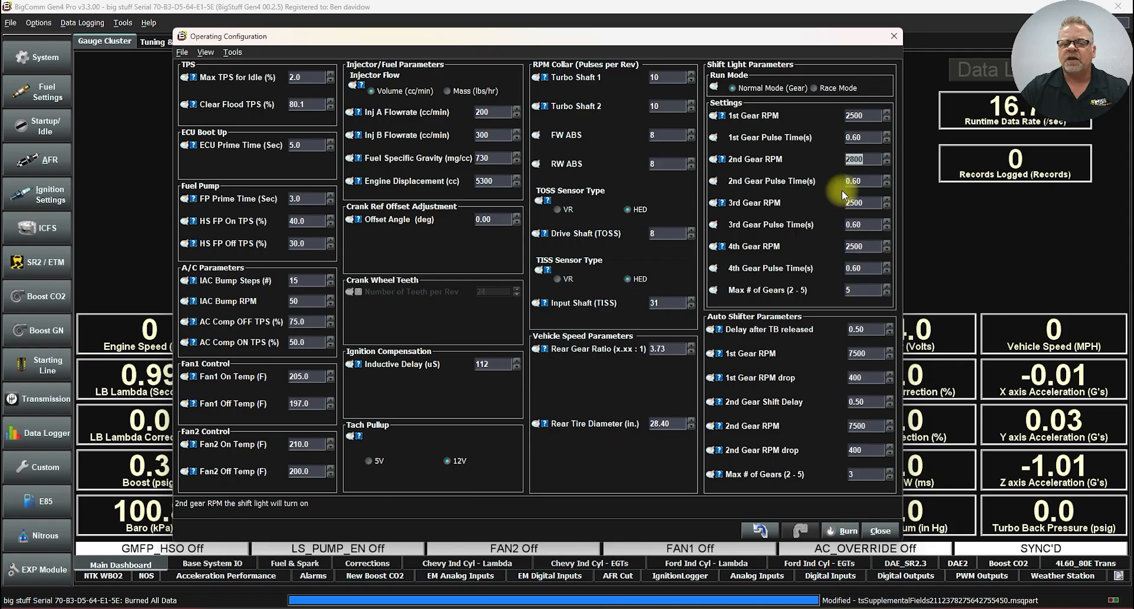
left_click(864, 291)
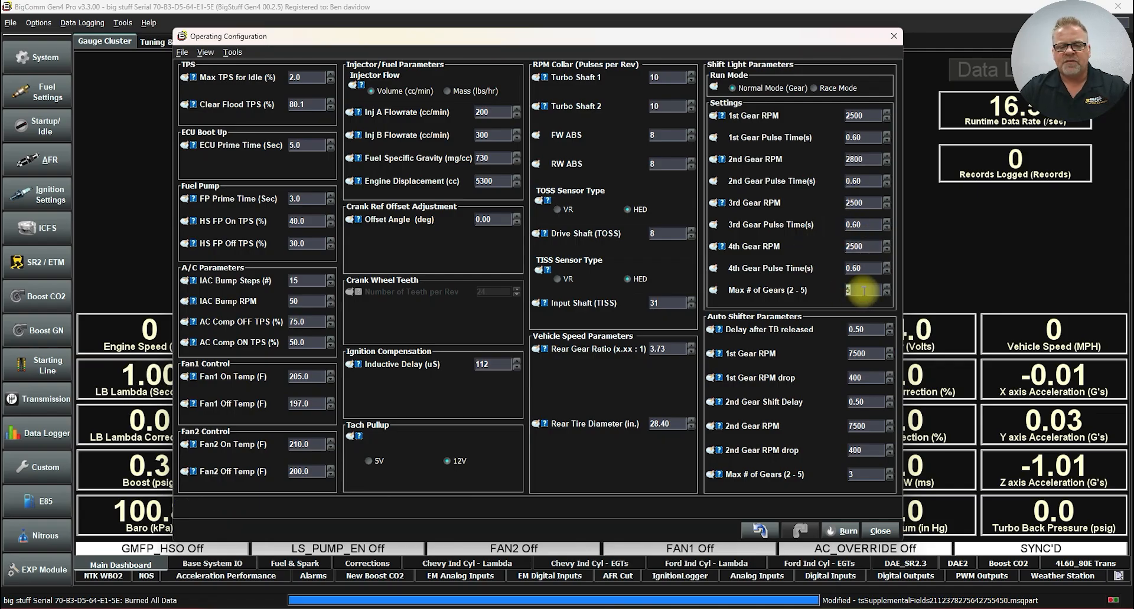
type("3")
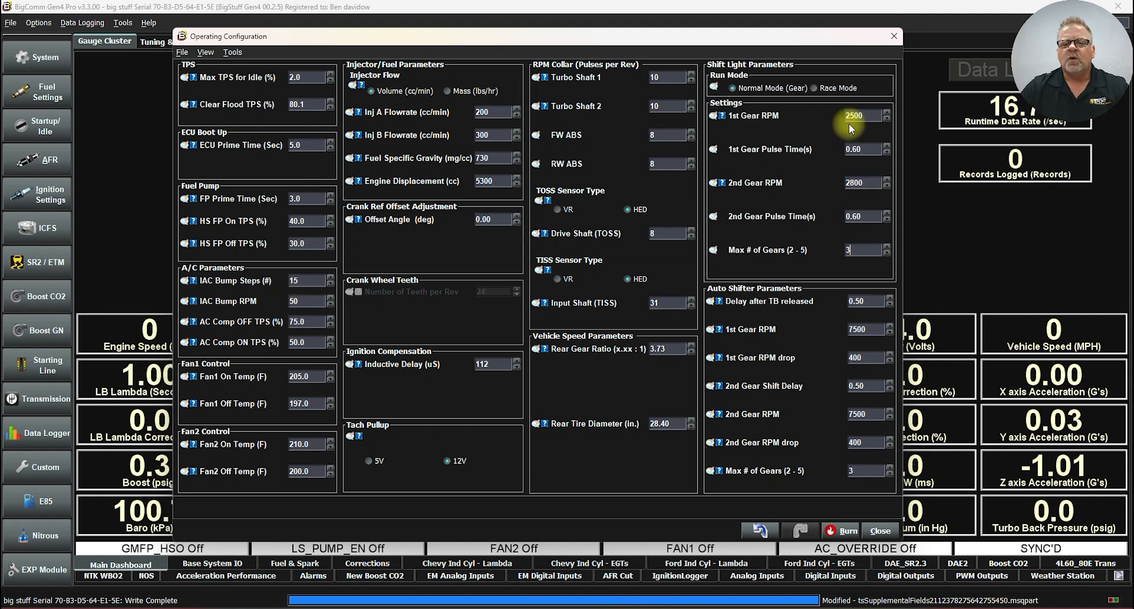
left_click(848, 252)
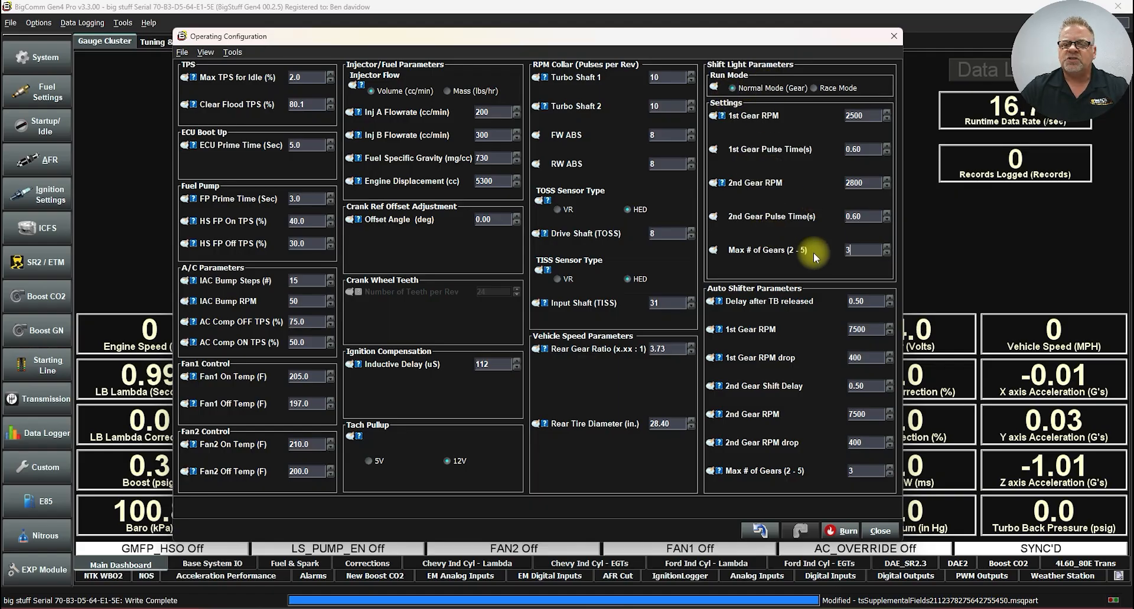
Switch the shift light run mode to Race Mode and set its Delay after TB released to 1.00
left_click(813, 88)
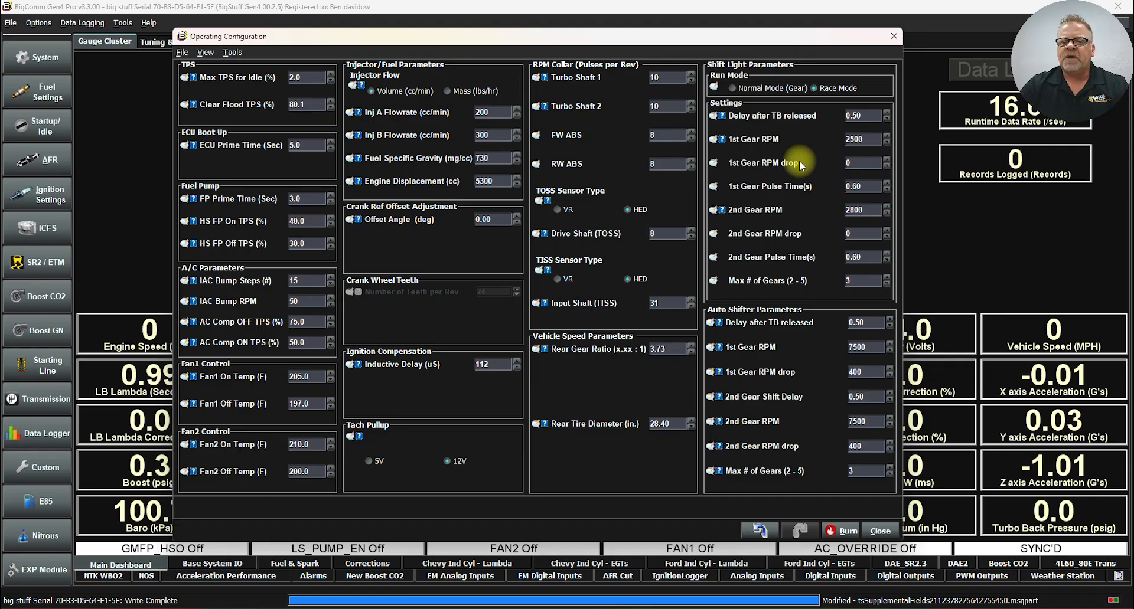
left_click(856, 116)
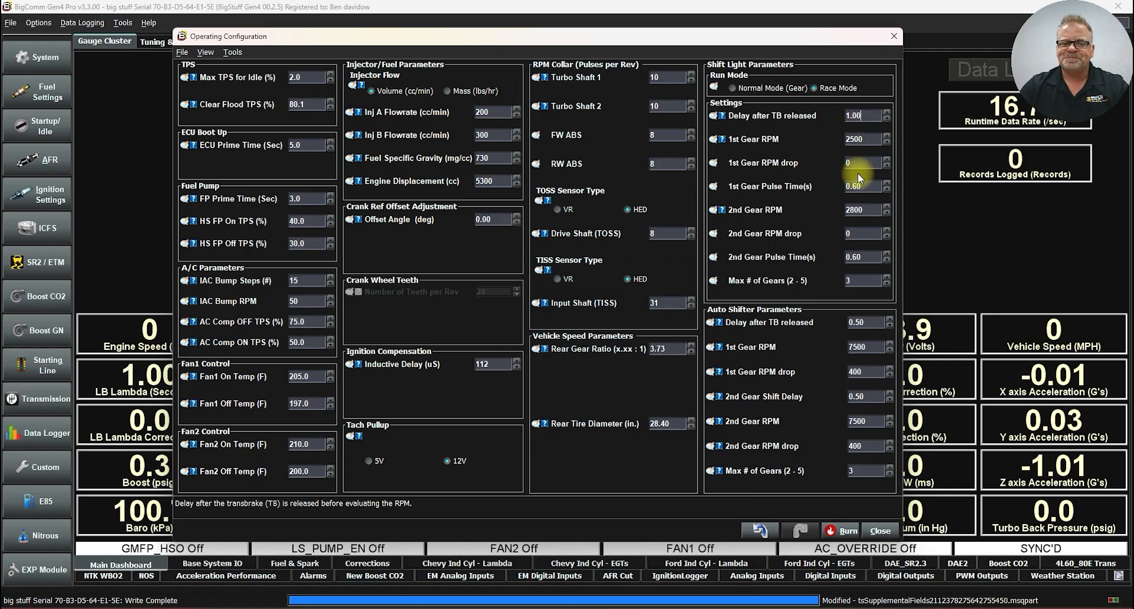
Set the shift light's 1st Gear RPM to 8000 and 2nd Gear RPM to 8500
left_click(866, 138)
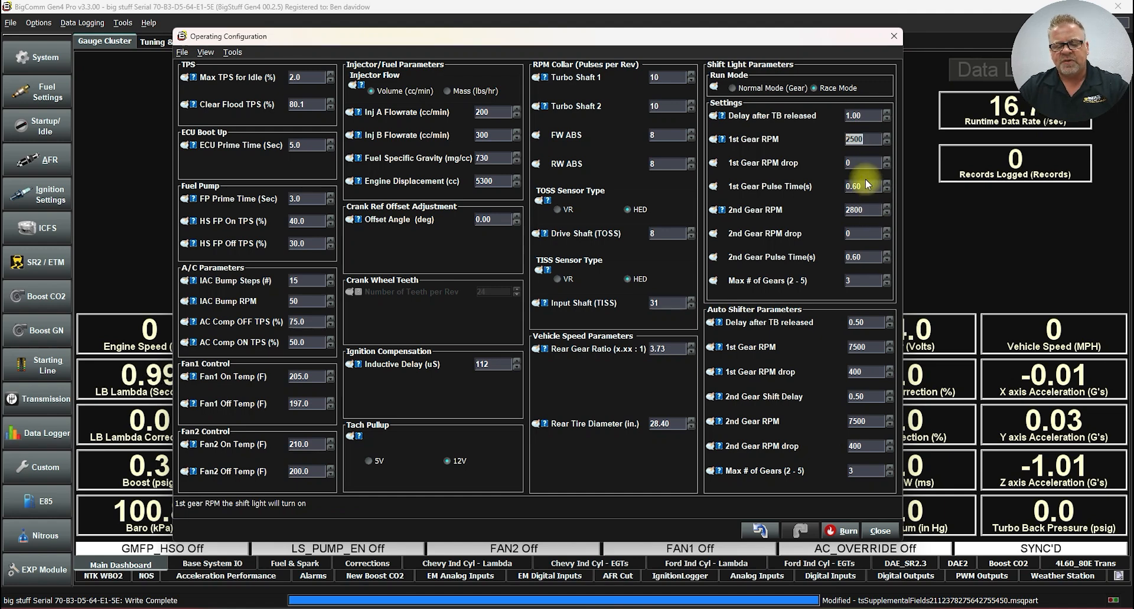
type("8000")
left_click(864, 161)
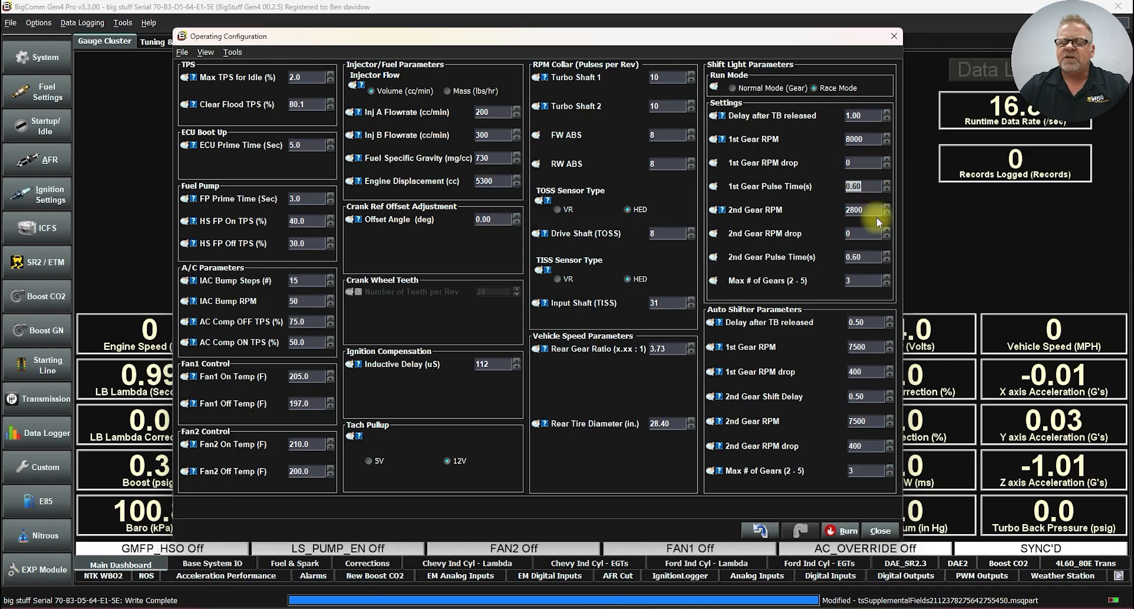
left_click(866, 187)
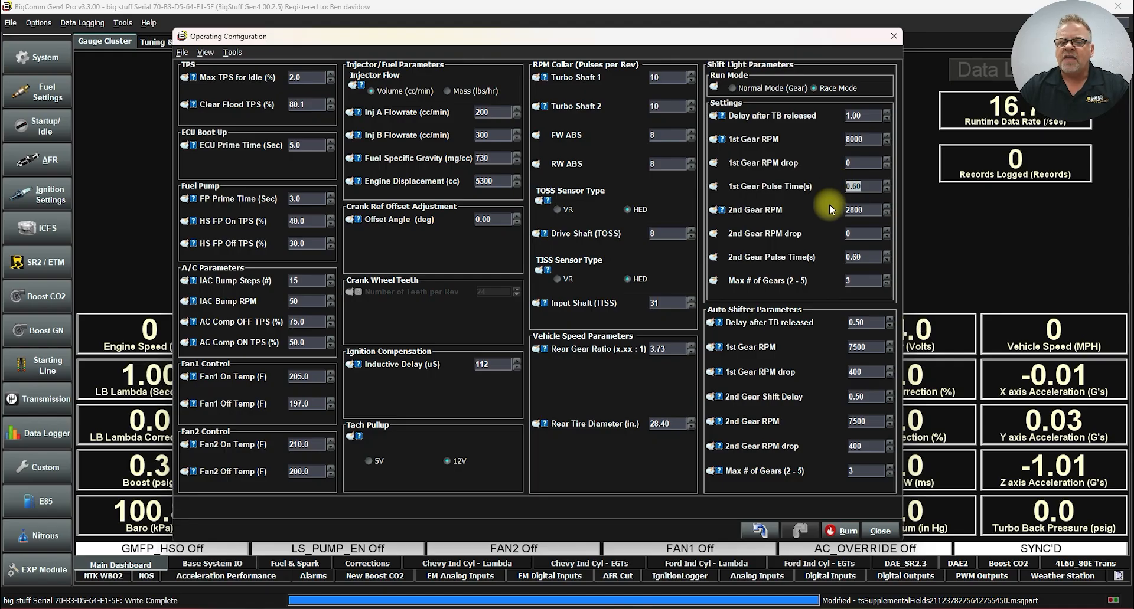
left_click(865, 215)
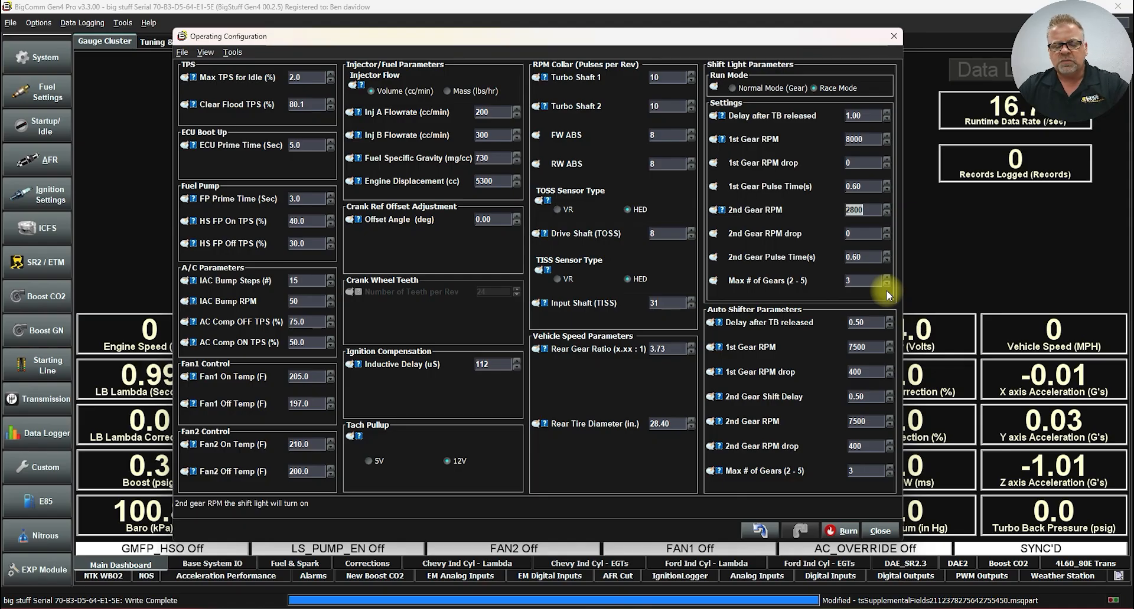
type("8500")
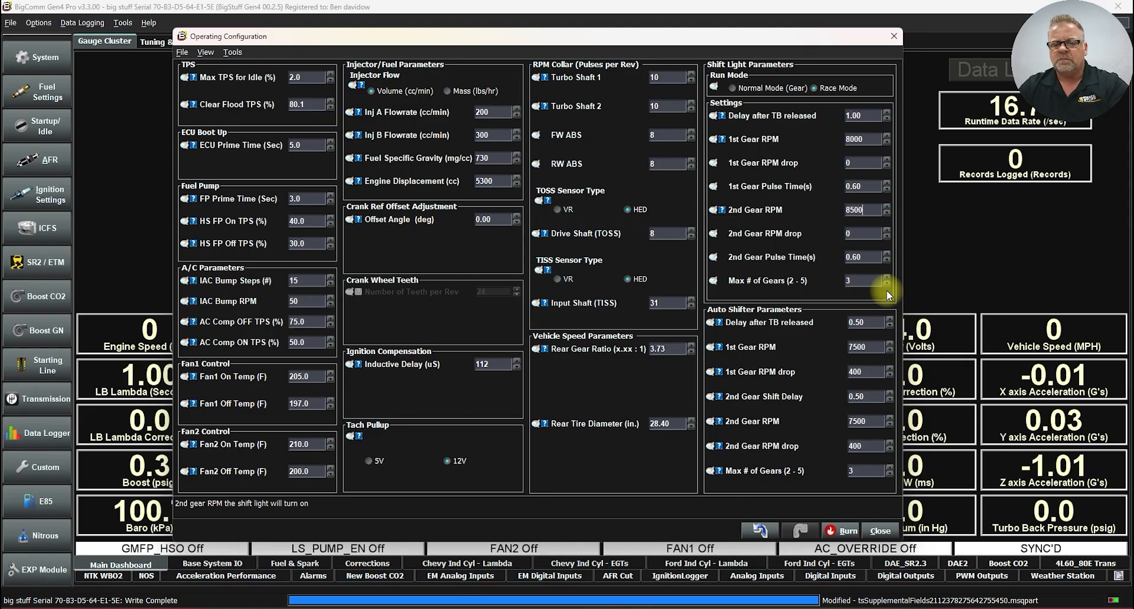
left_click(854, 139)
left_click(856, 186)
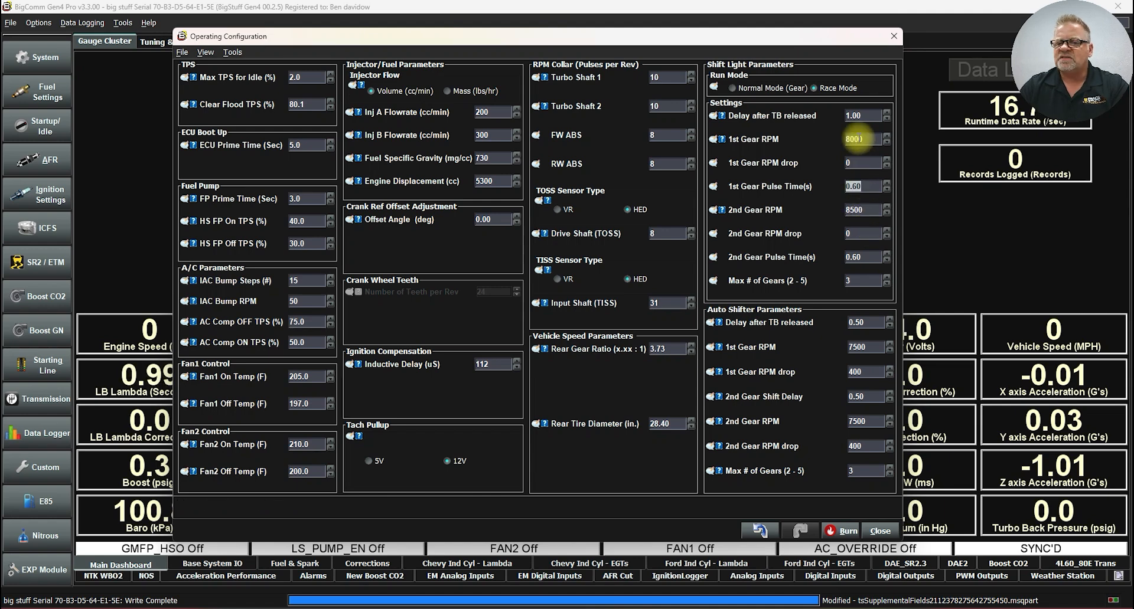
left_click(862, 209)
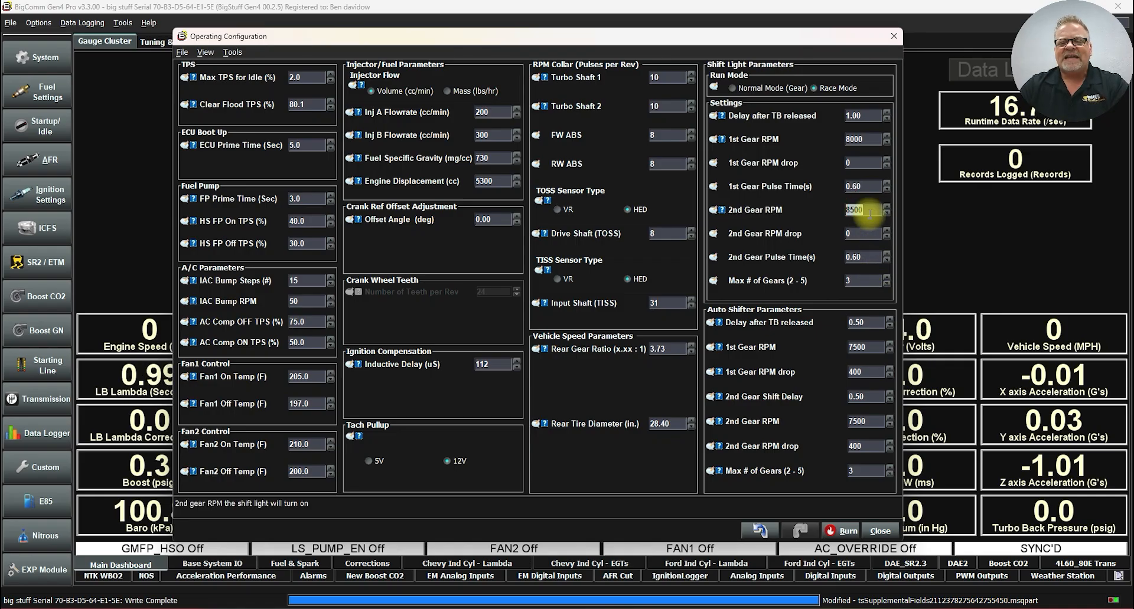
left_click(857, 140)
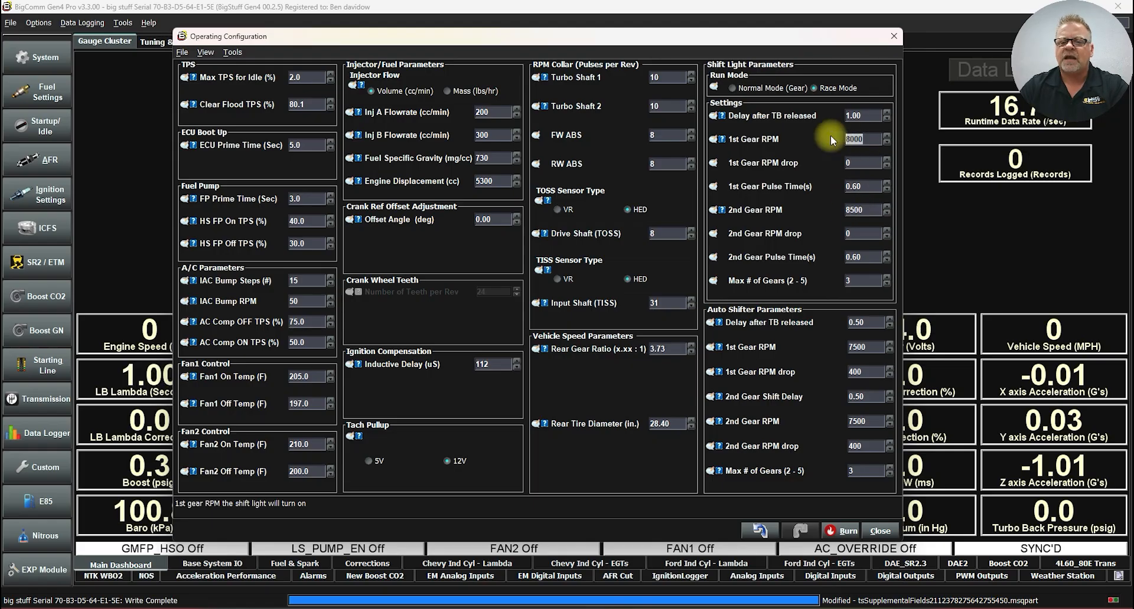
left_click(865, 211)
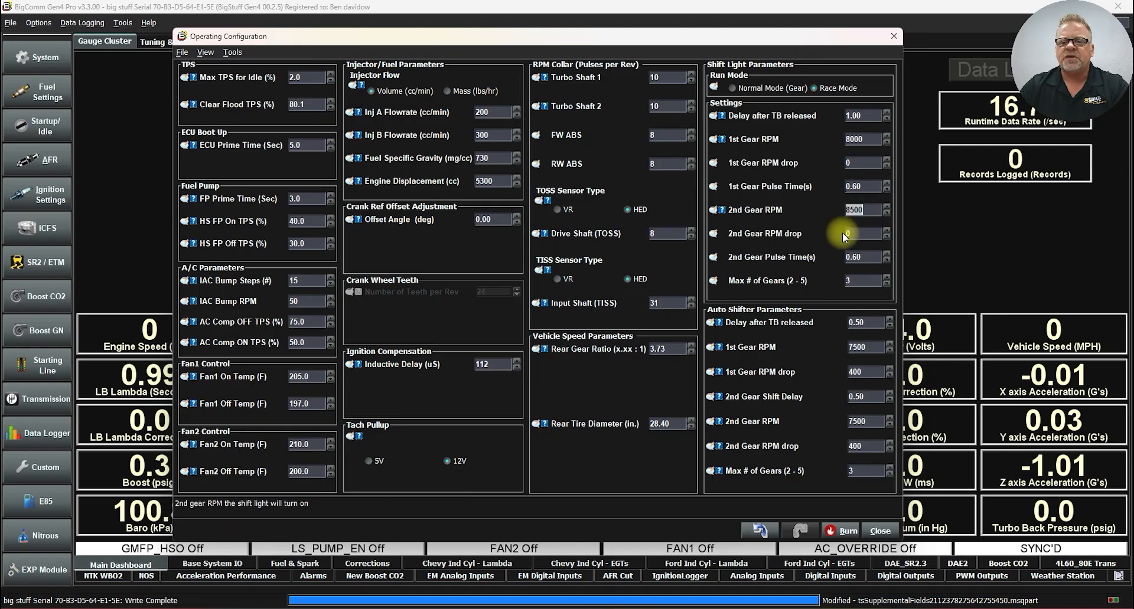
left_click(860, 139)
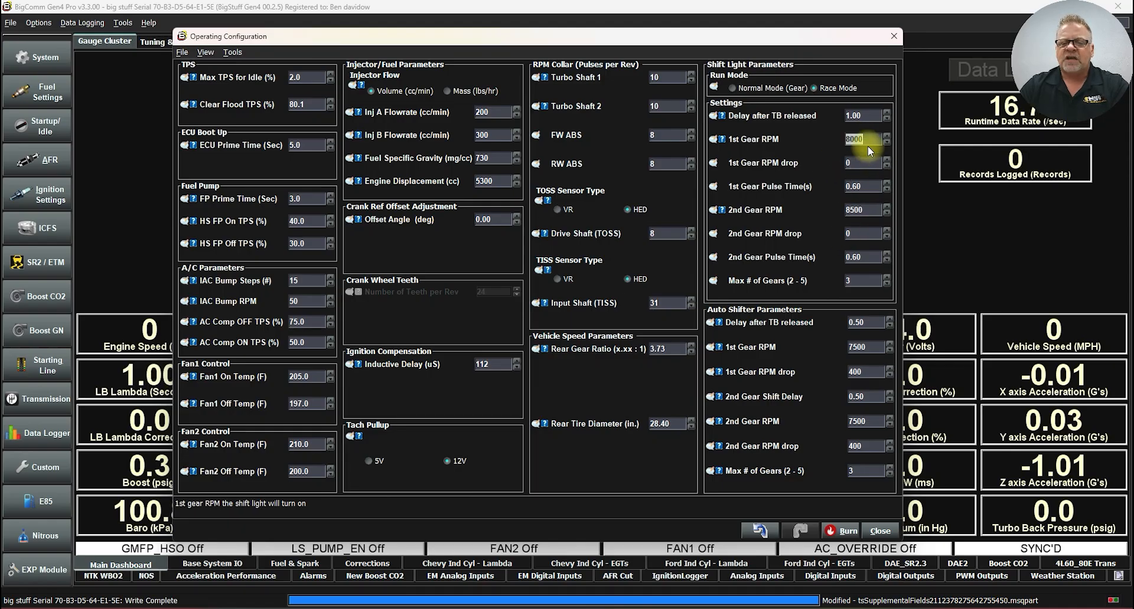
Set the shift light's 1st Gear RPM drop to 300
left_click(865, 166)
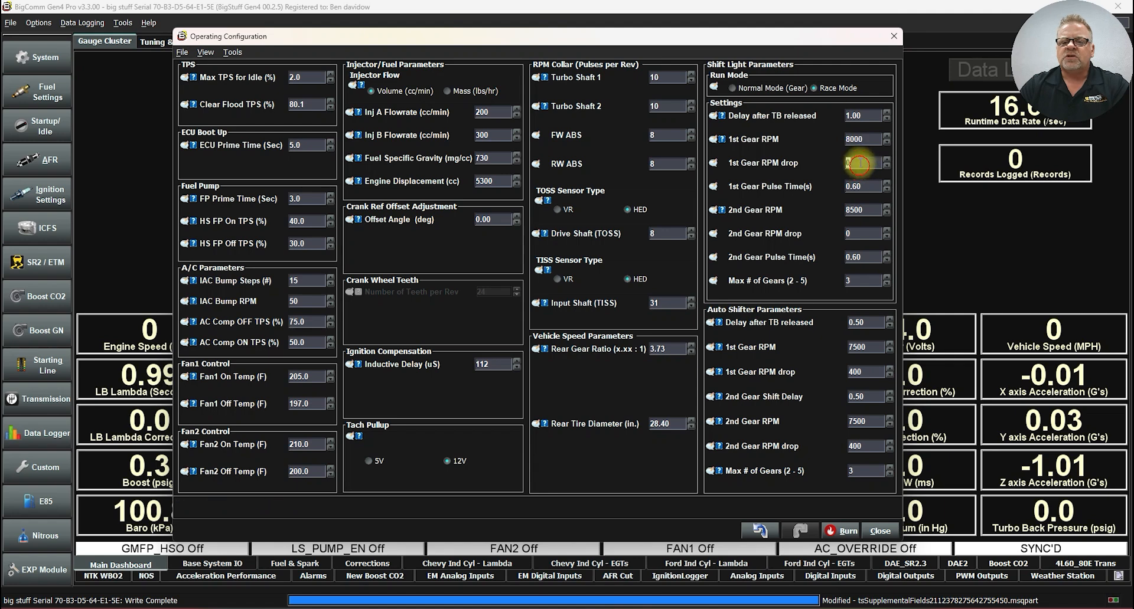
type("300")
left_click(868, 184)
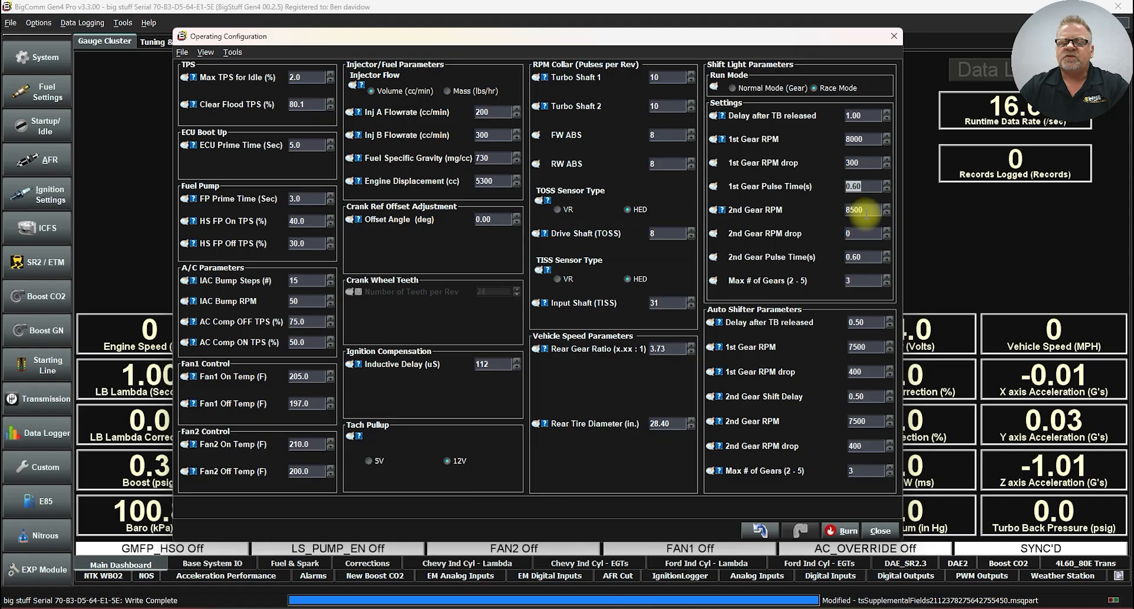
Set the shift light's 2nd Gear RPM drop to 300
left_click(862, 211)
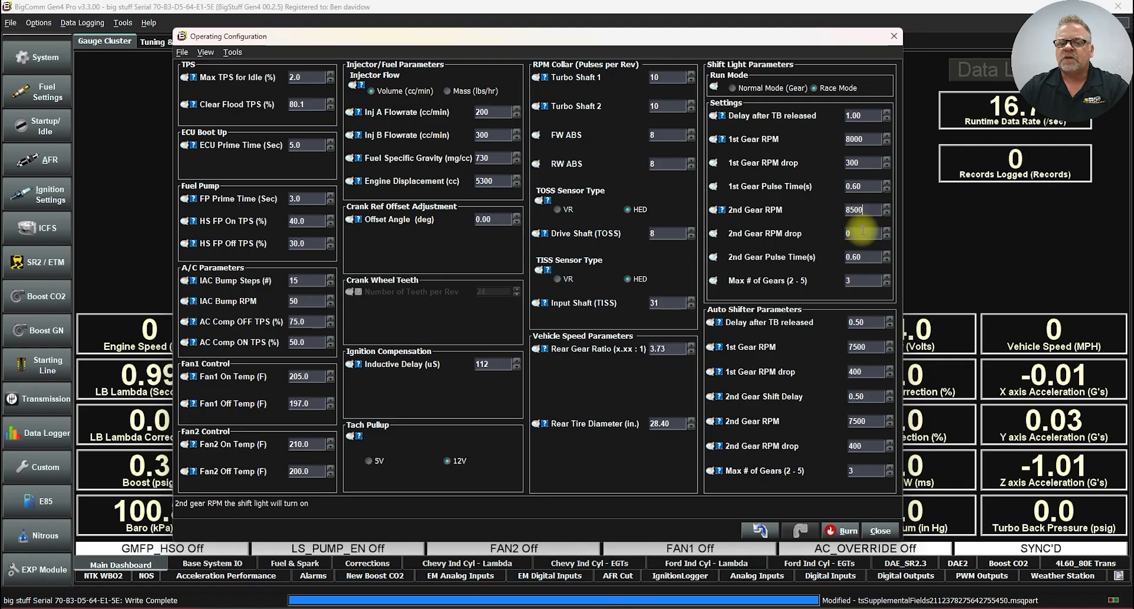
left_click(868, 210)
left_click_drag(869, 210, 834, 212)
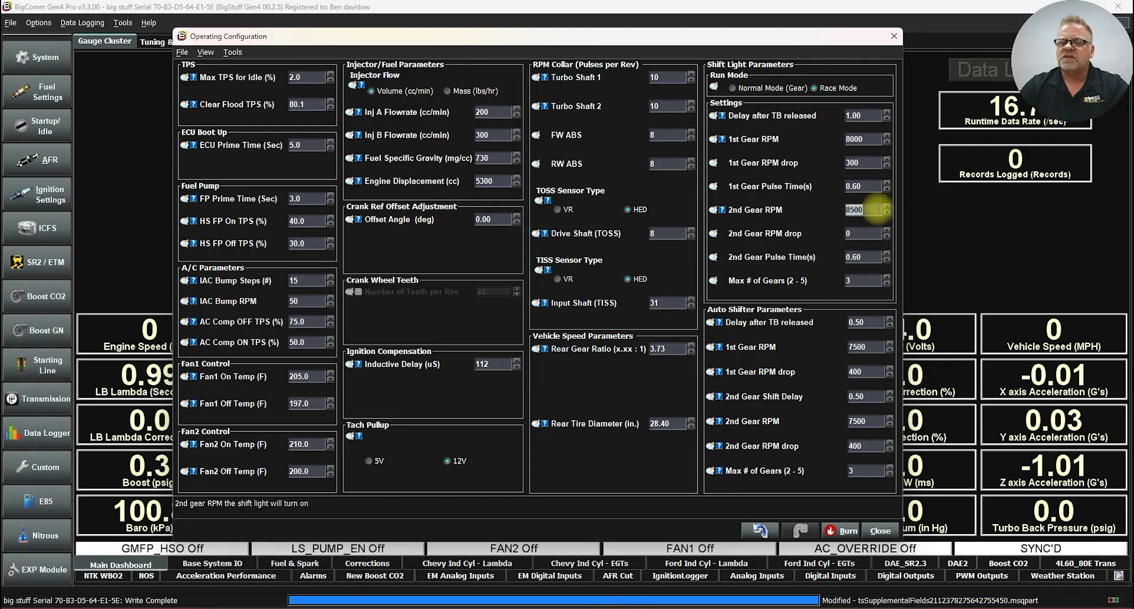
left_click(864, 163)
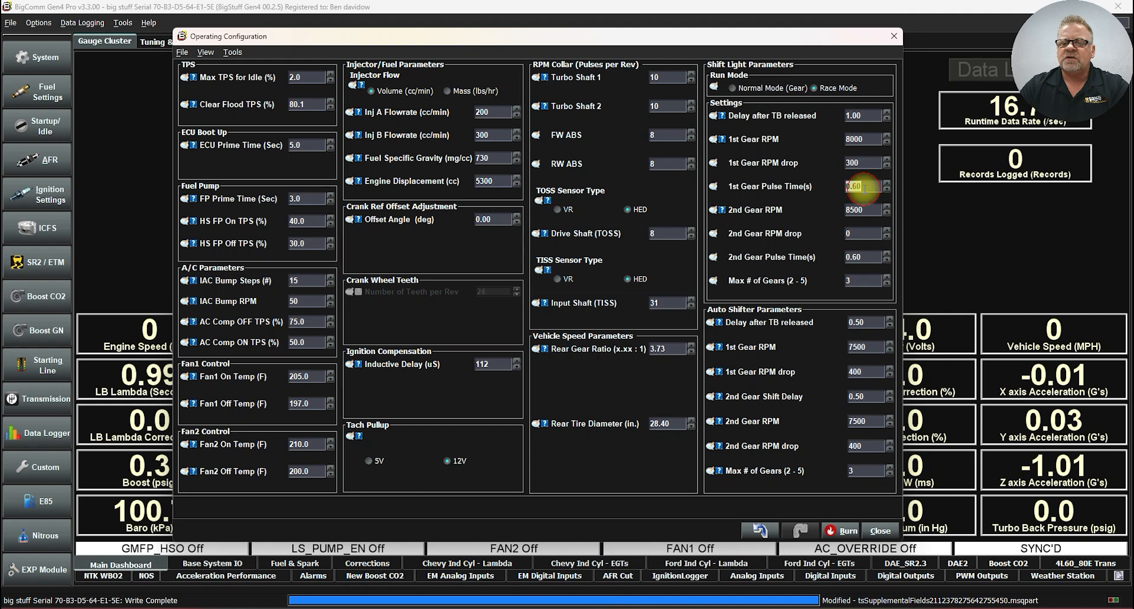
left_click(872, 209)
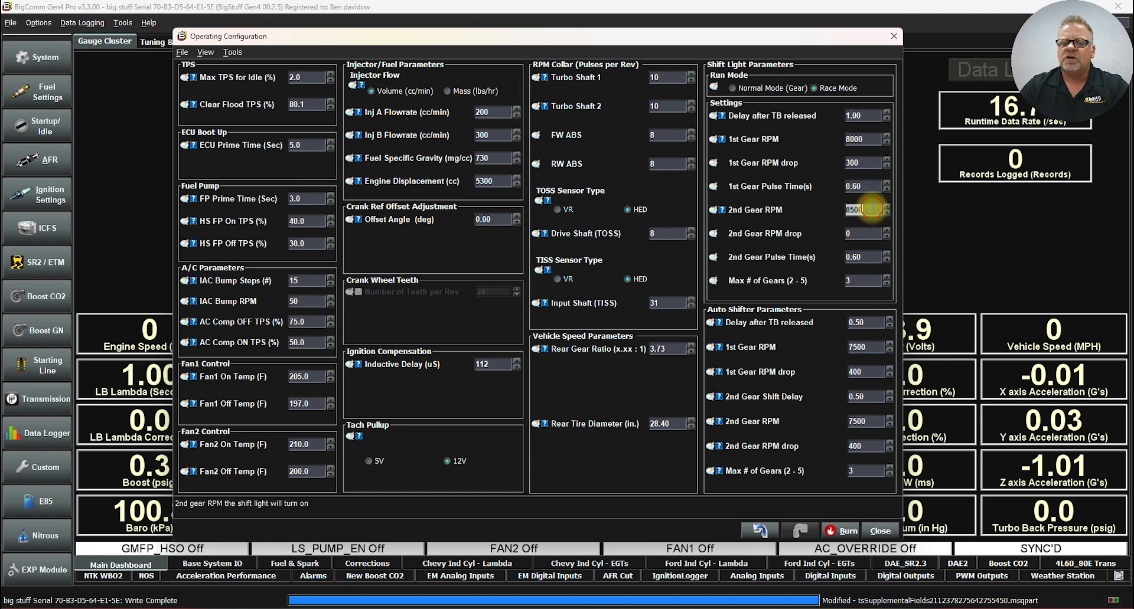
left_click(856, 233)
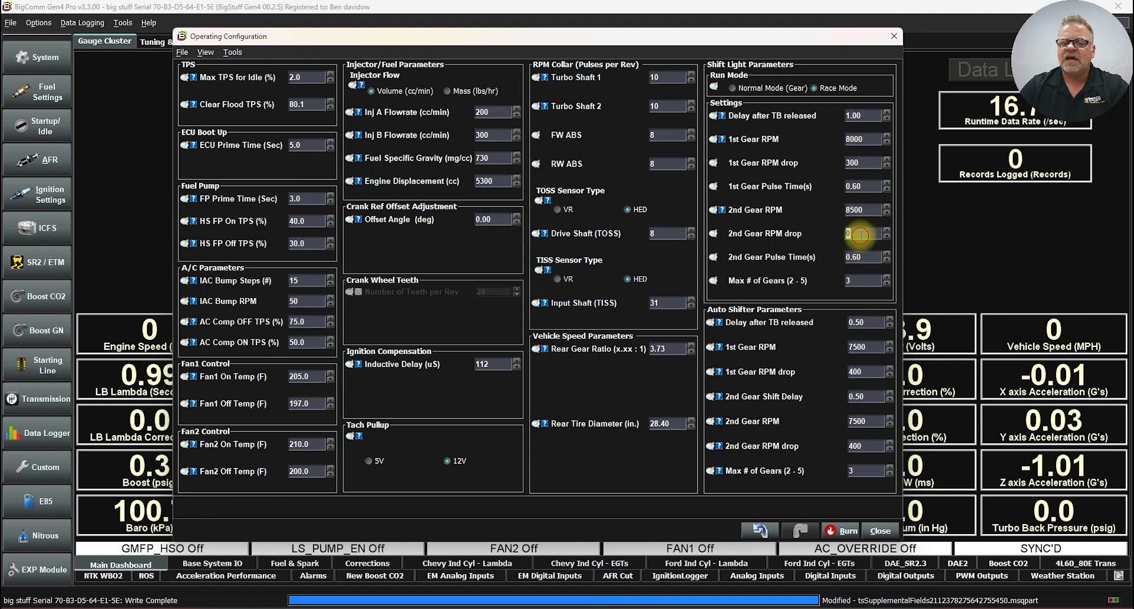
left_click(864, 254)
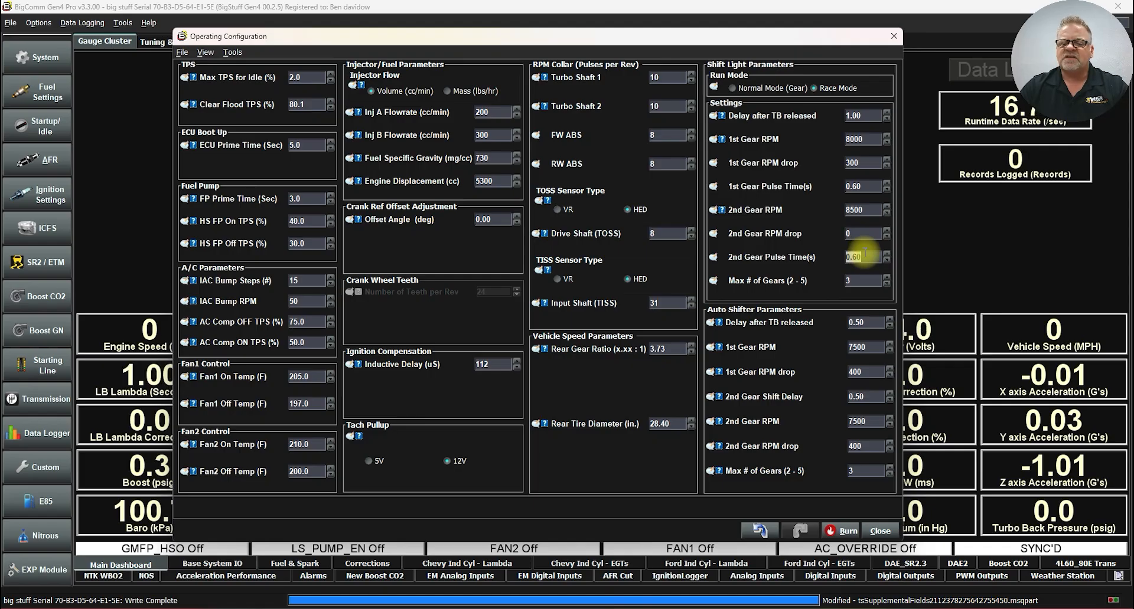
left_click(850, 234)
type("300")
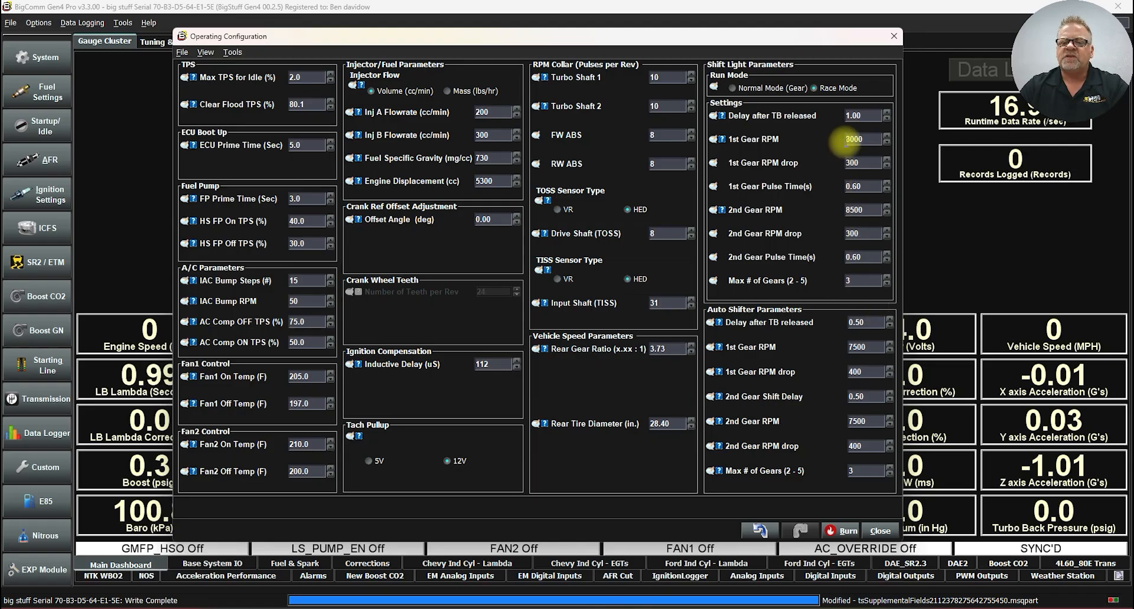
Set the shift light's 1st Gear RPM to 6000 and its 1st Gear RPM drop to 0
double_click(857, 139)
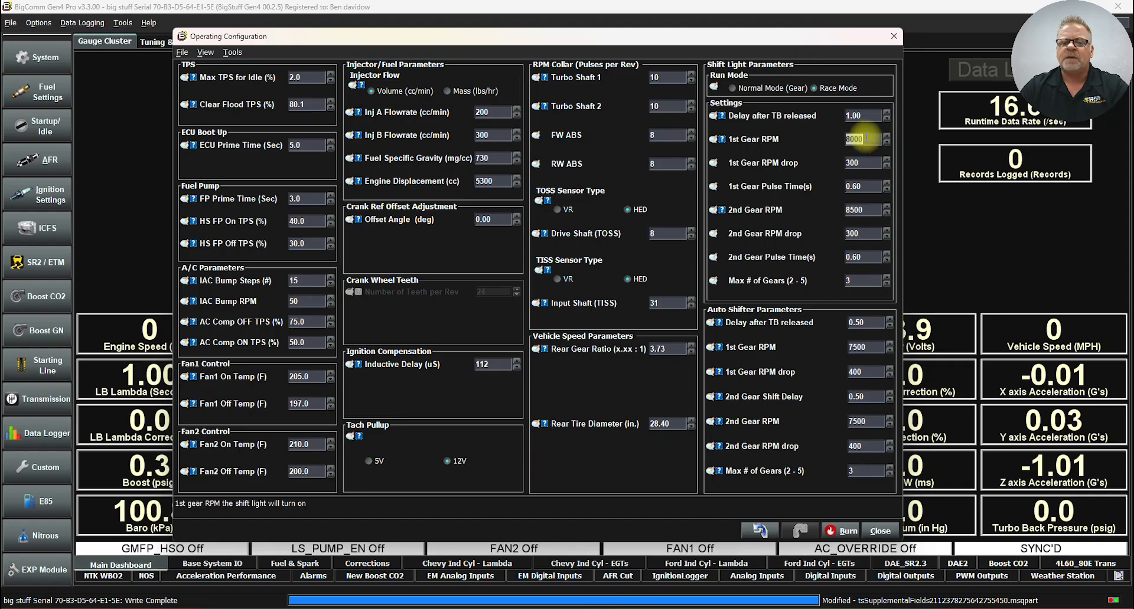
left_click(876, 213)
left_click(870, 139)
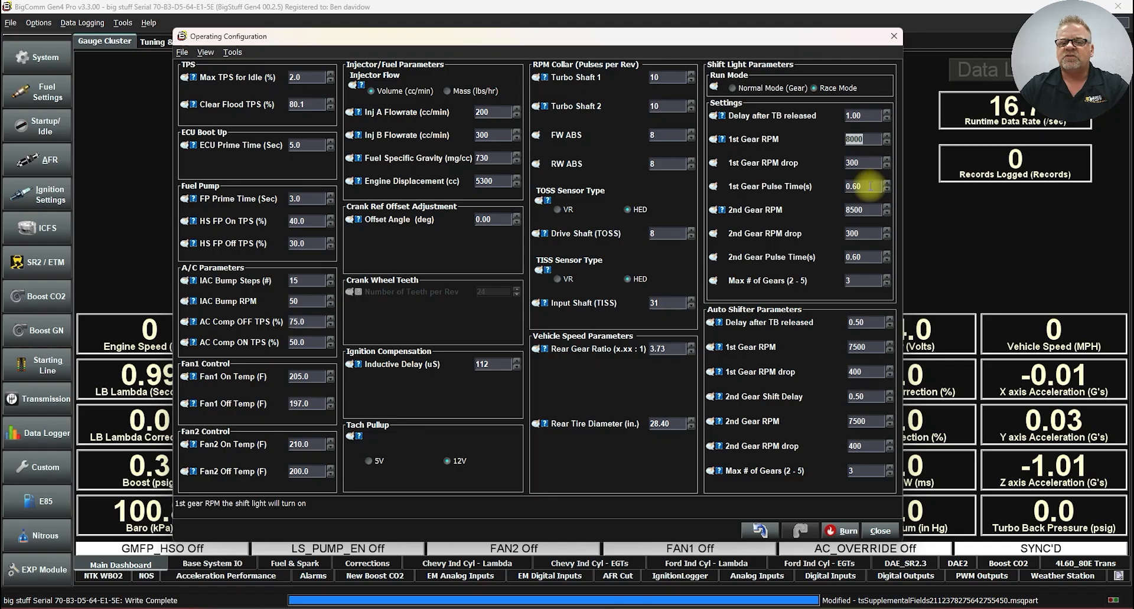
left_click(861, 162)
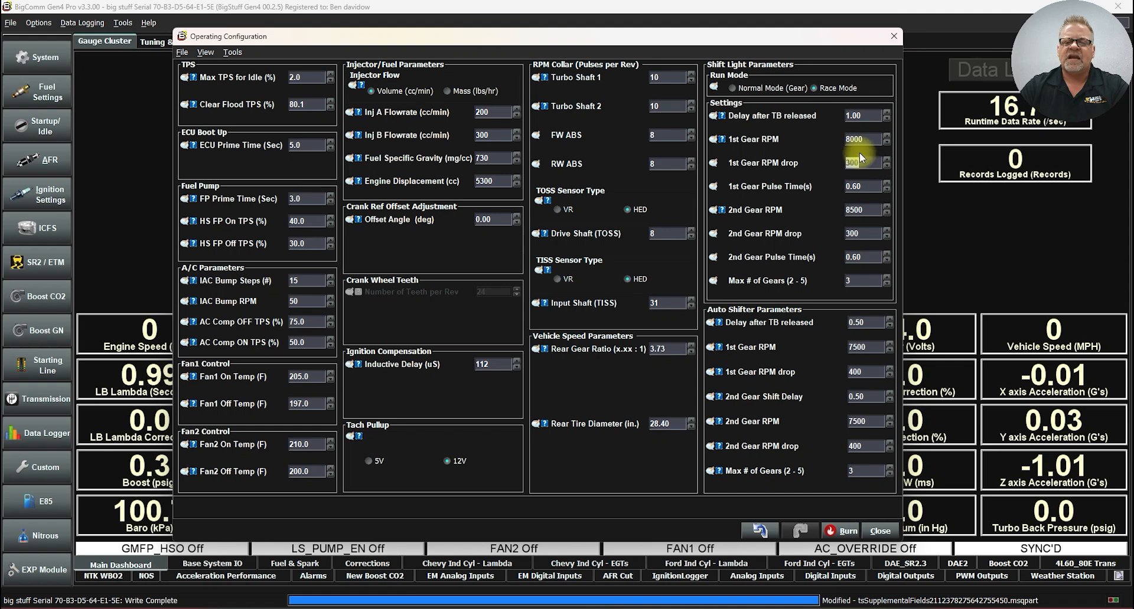
left_click(857, 209)
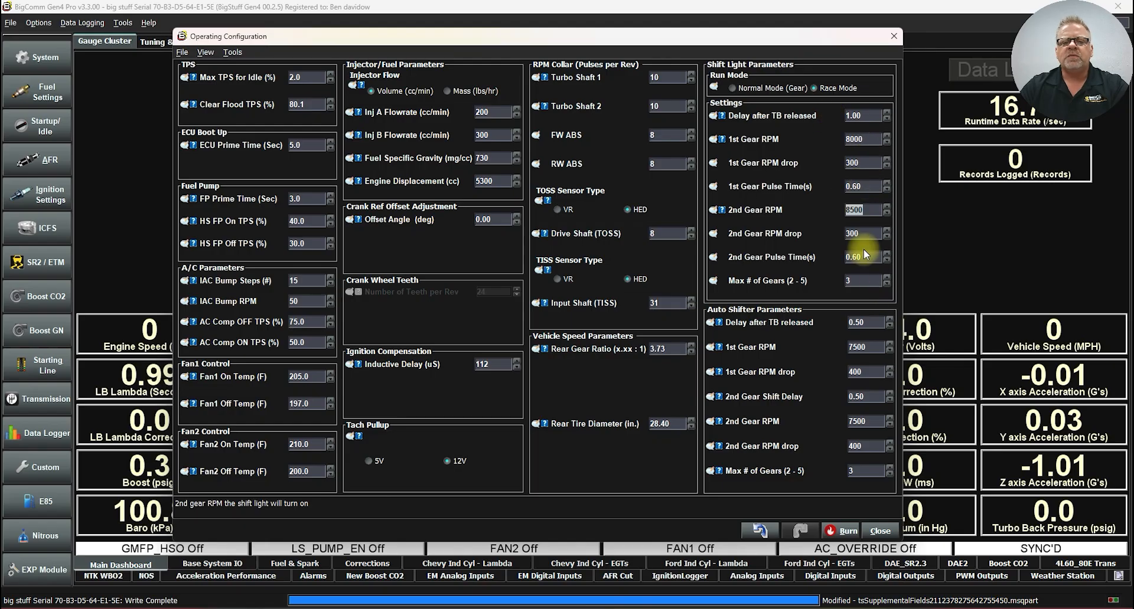
key("shift+Tab")
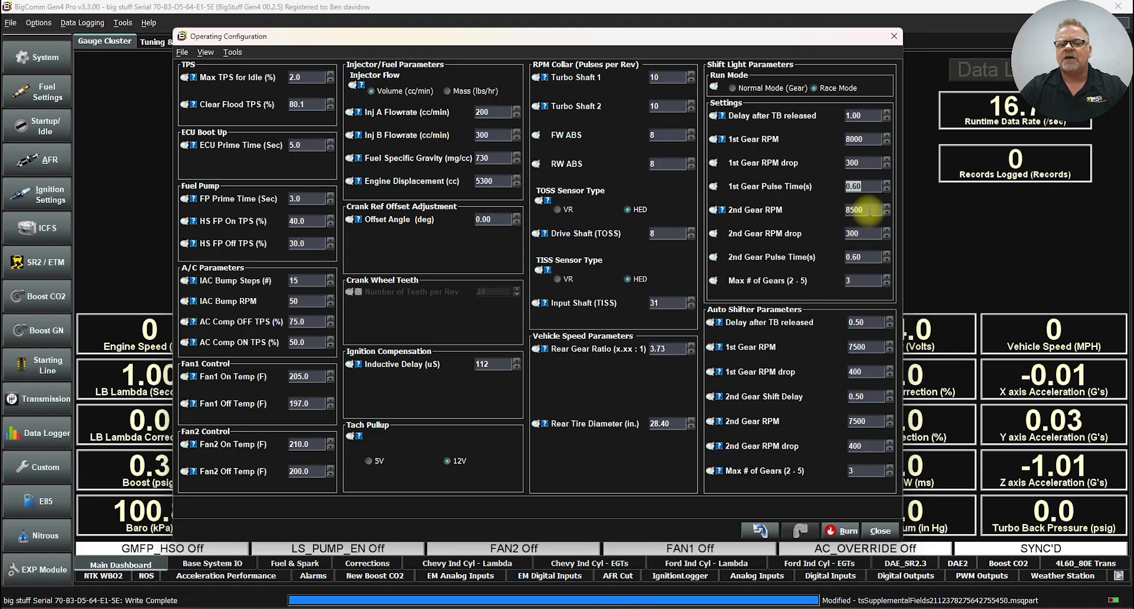
left_click(866, 137)
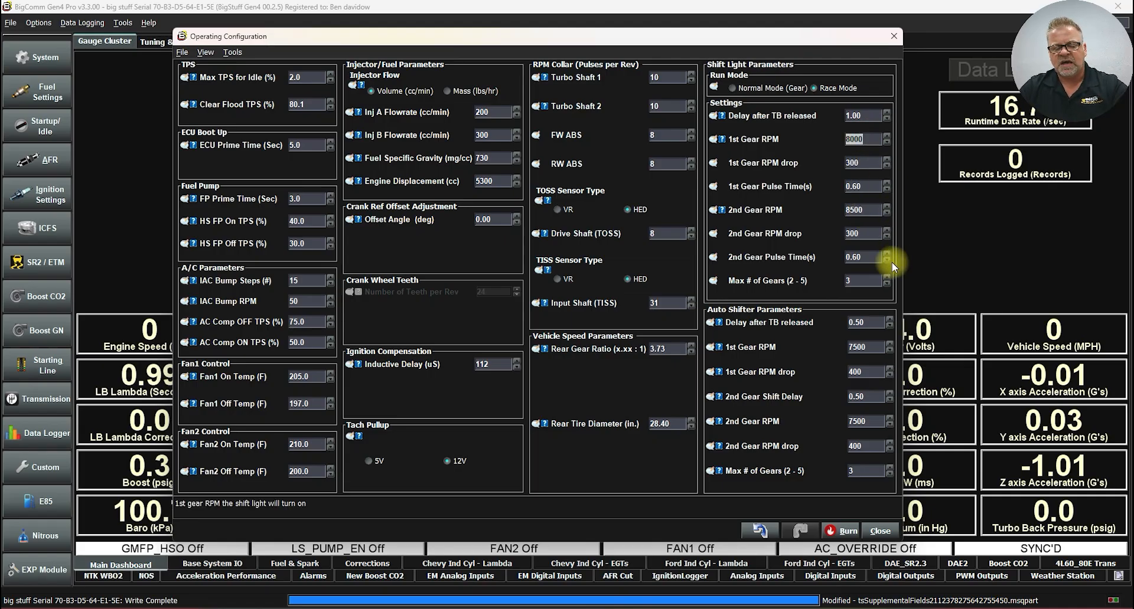
type("6000")
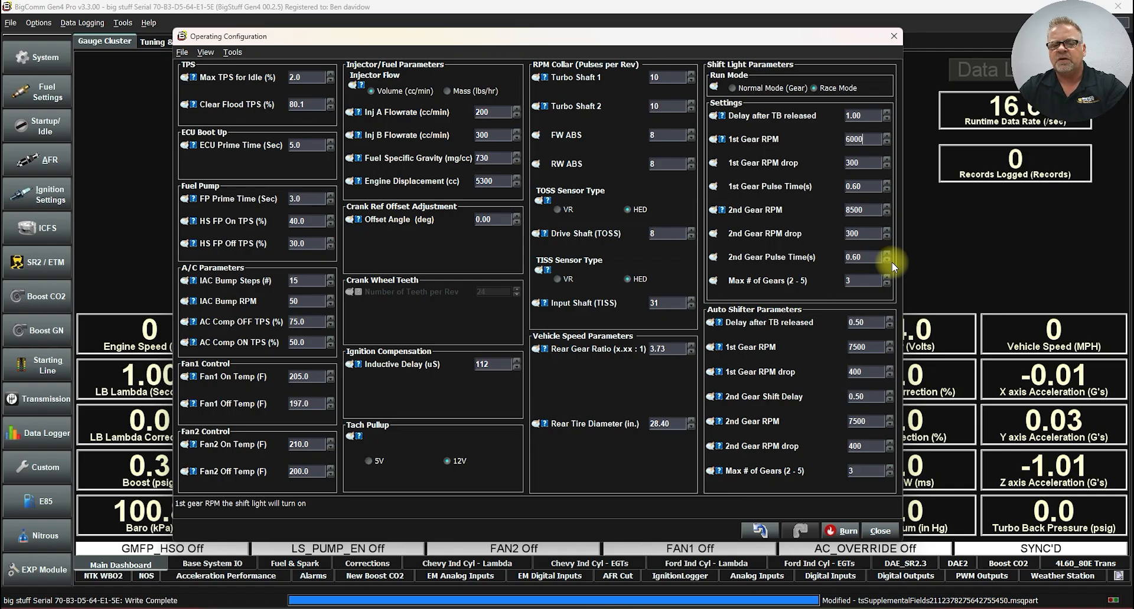
left_click(863, 160)
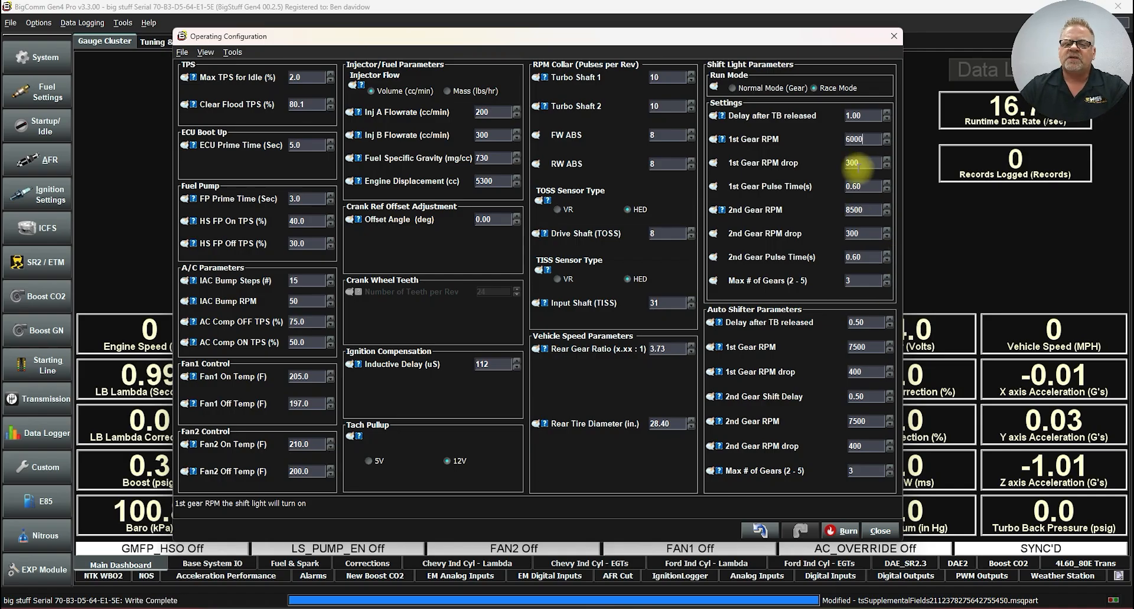
type("0")
Review the shift light's Race Mode values for gear RPM, RPM drop and pulse time in 1st and 2nd gear
left_click(855, 138)
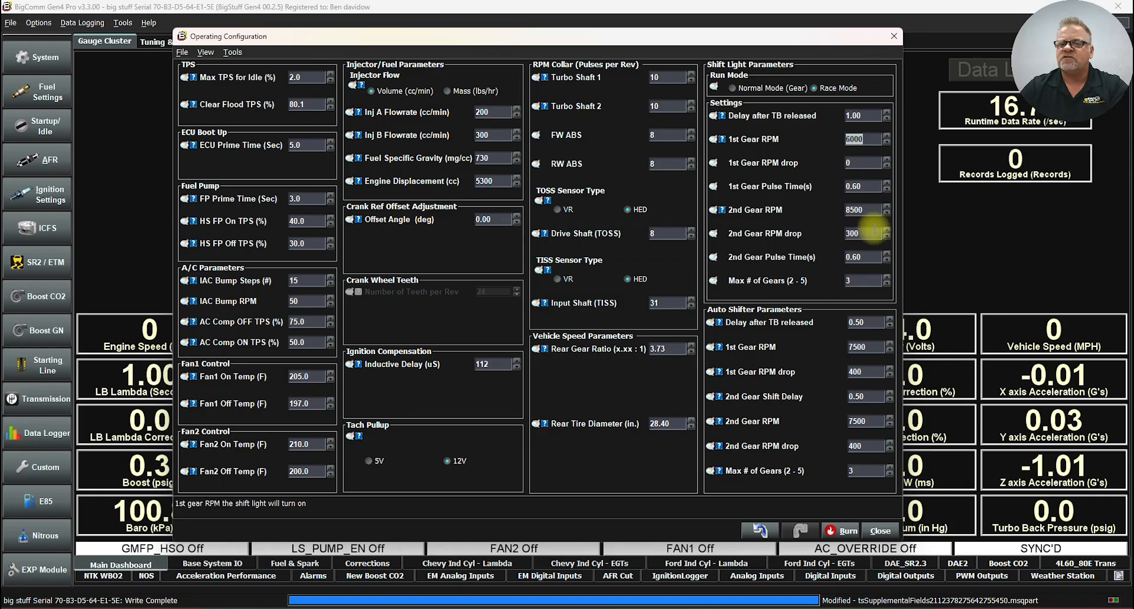
left_click(861, 162)
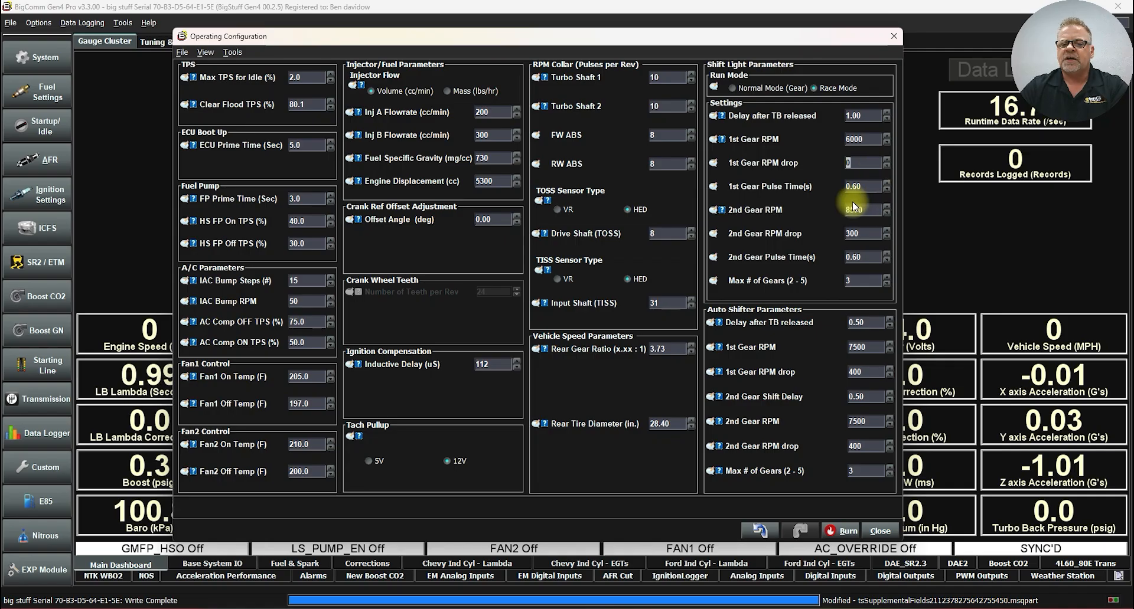
left_click(866, 188)
left_click(865, 212)
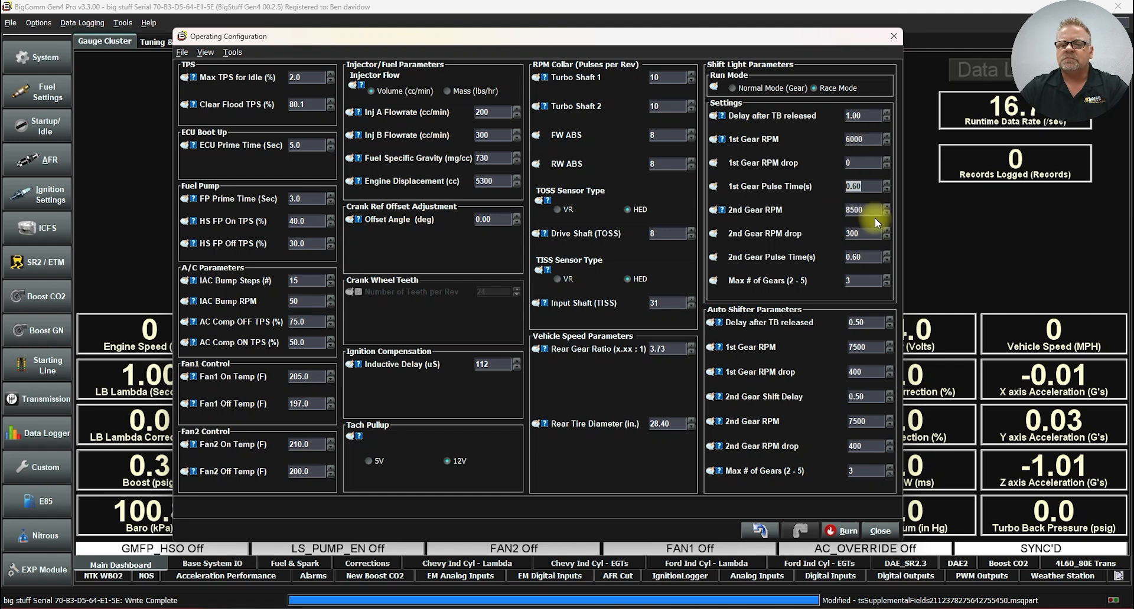
left_click(870, 211)
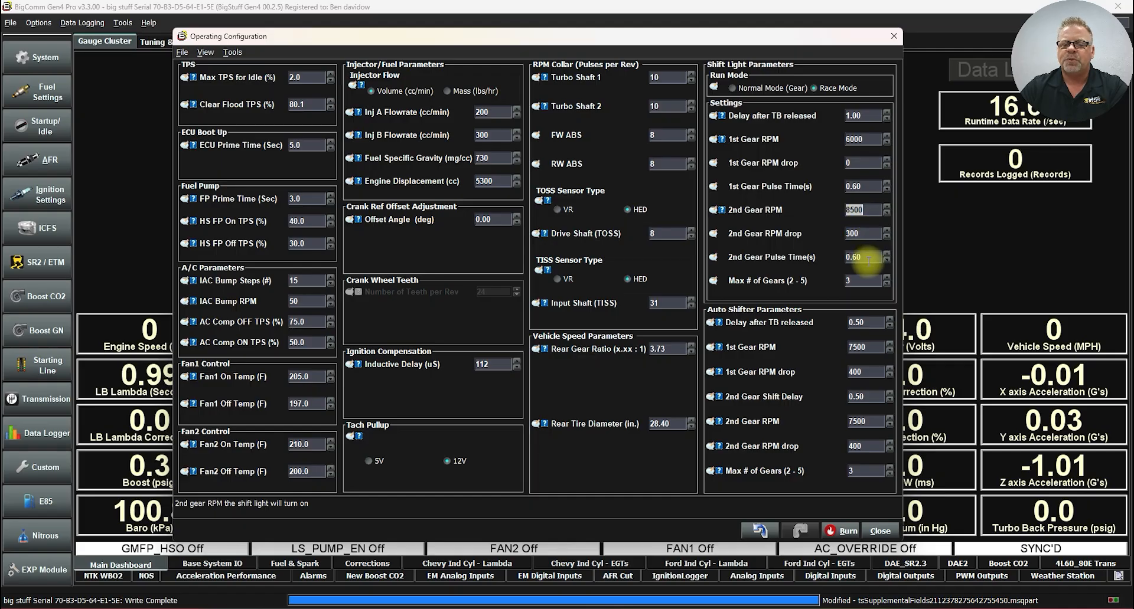
left_click(845, 255)
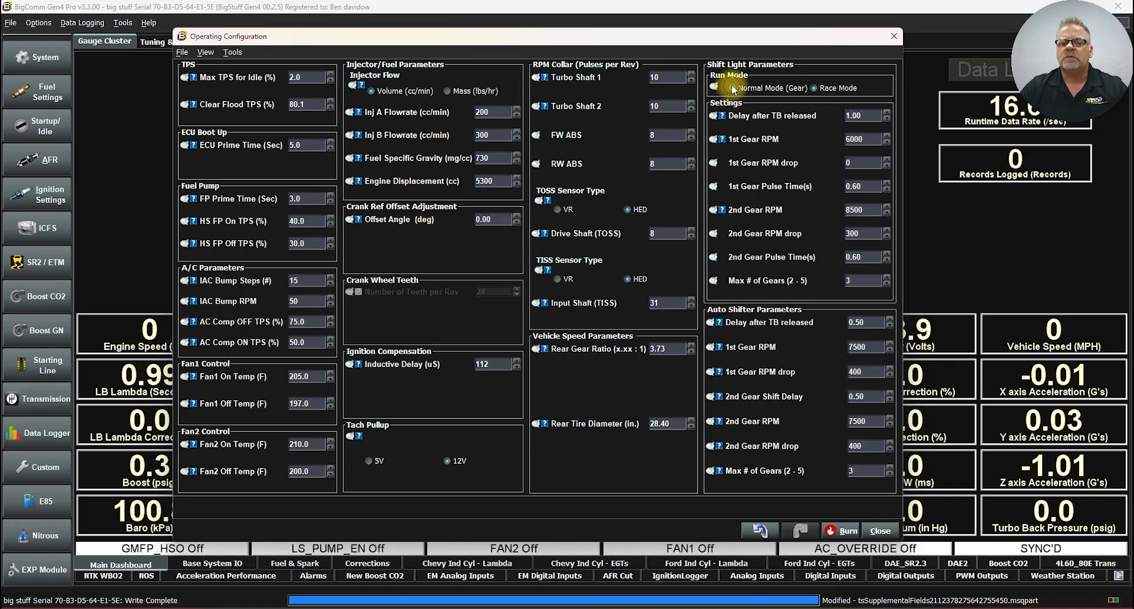
Compare the shift light's Normal Mode (Gear) settings with Race Mode, return to Race Mode and check the gear RPMs and 1st Gear Pulse Time
left_click(782, 83)
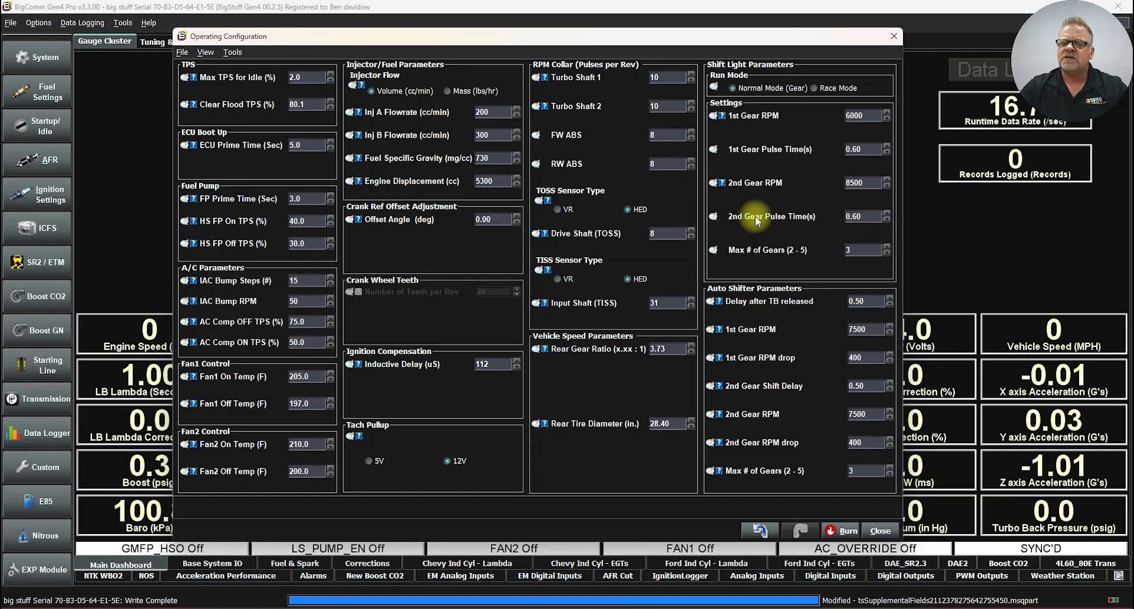
left_click(817, 89)
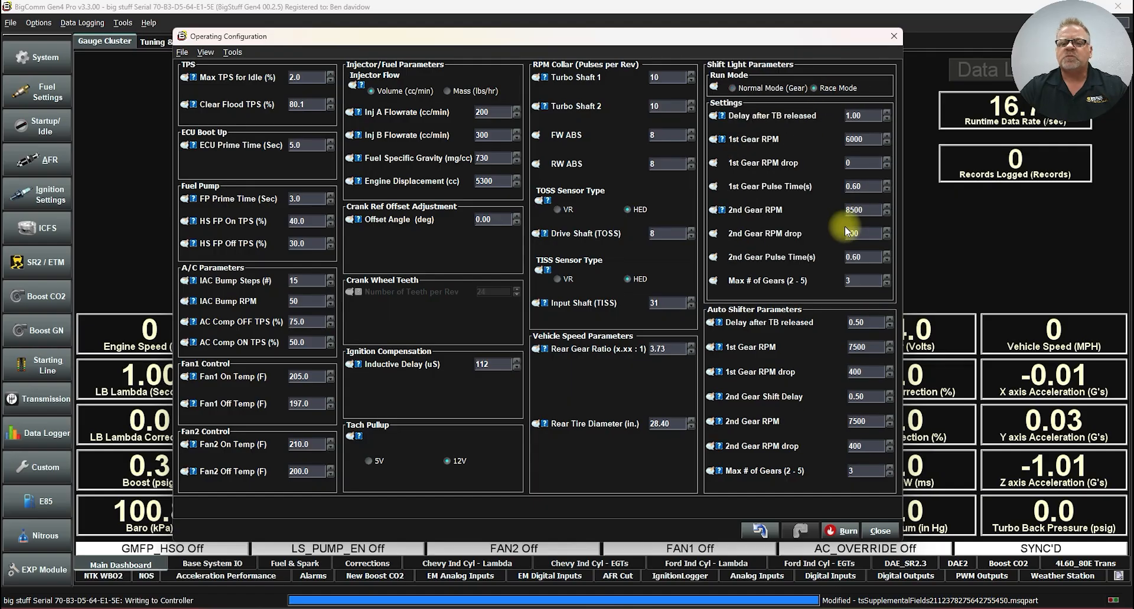
left_click(860, 209)
left_click(859, 142)
left_click(865, 210)
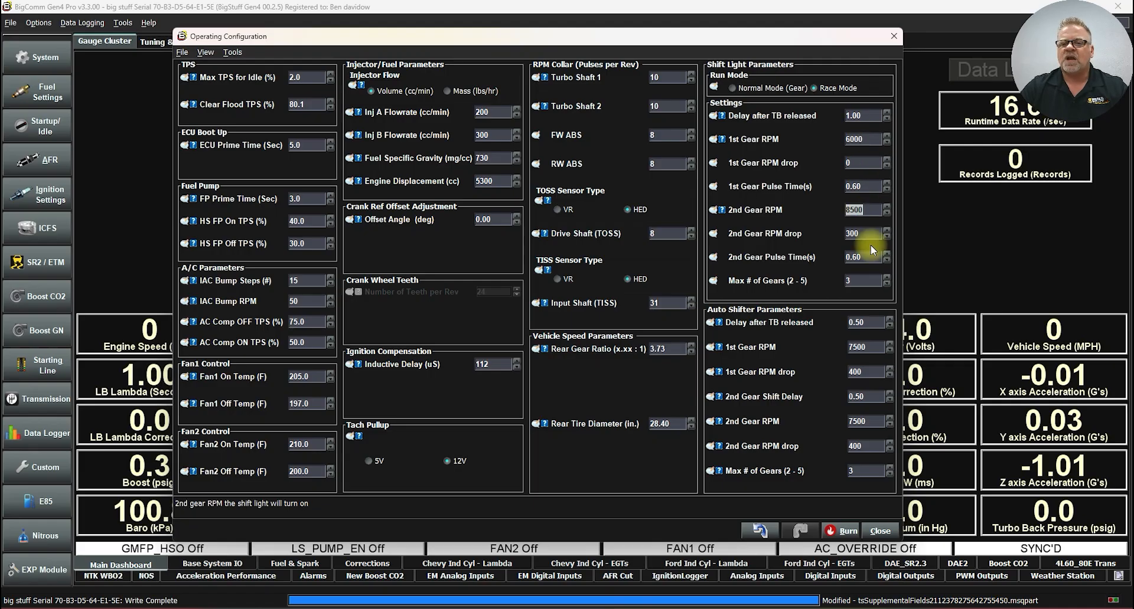
left_click(855, 186)
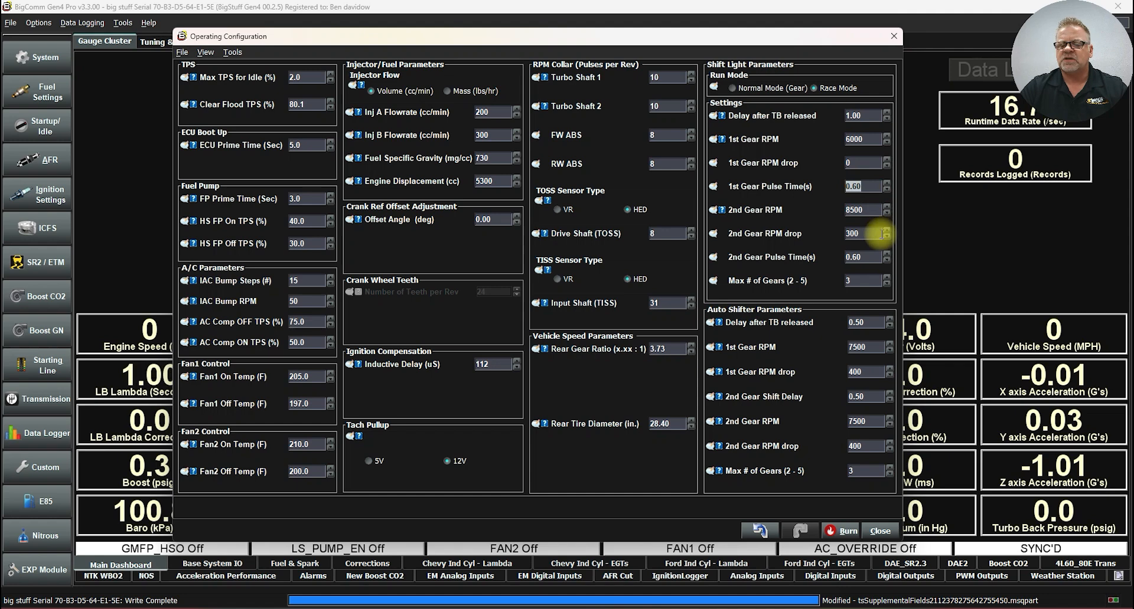